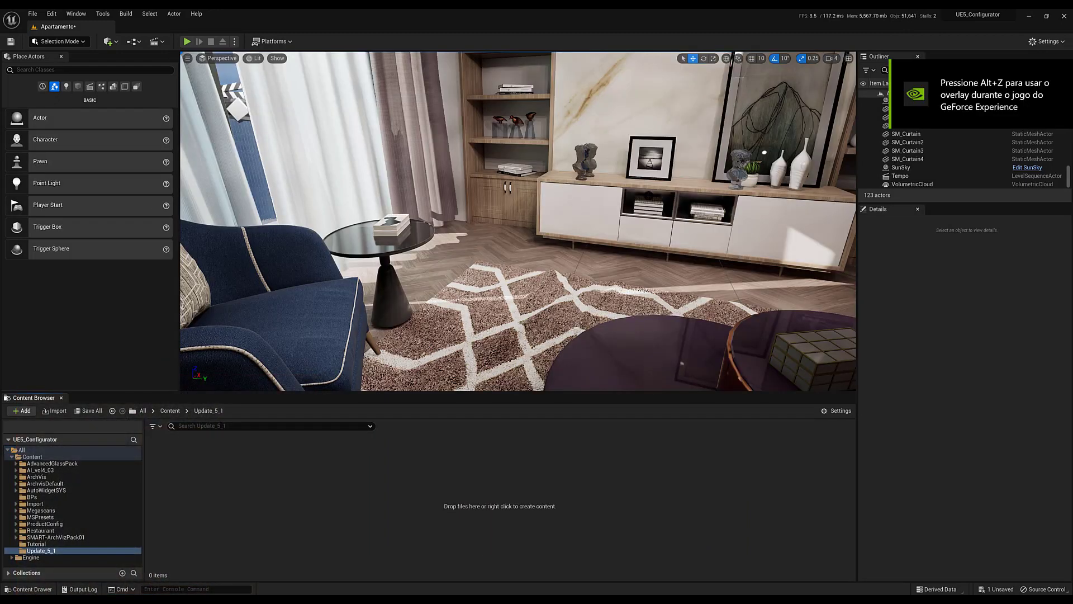
Create a new material named M_Glass in the Update_5_1 folder and open it in the Material Editor.
right_click(309, 513)
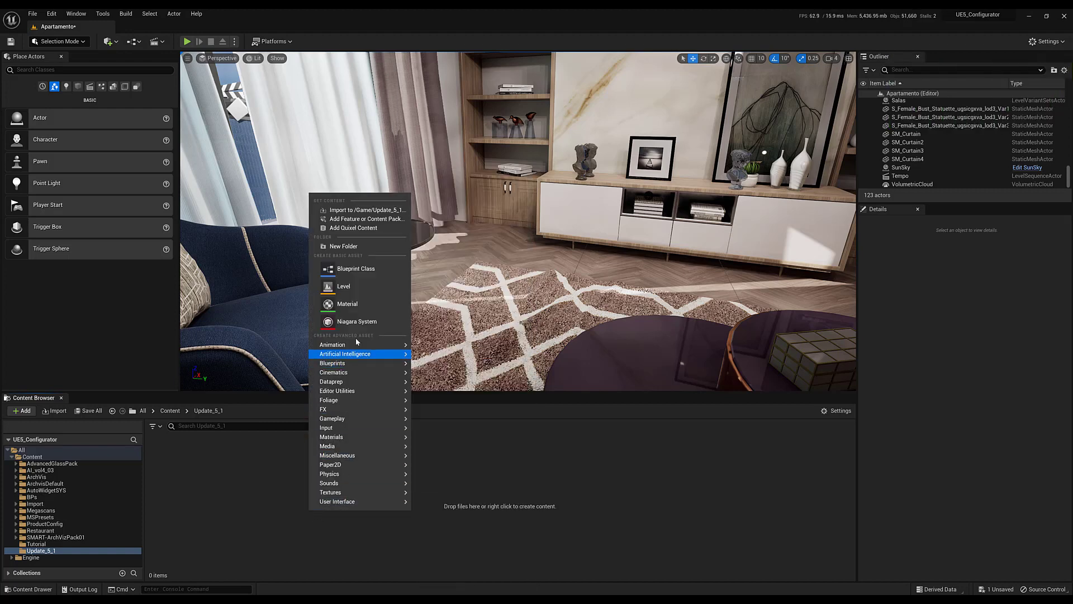
left_click(356, 303)
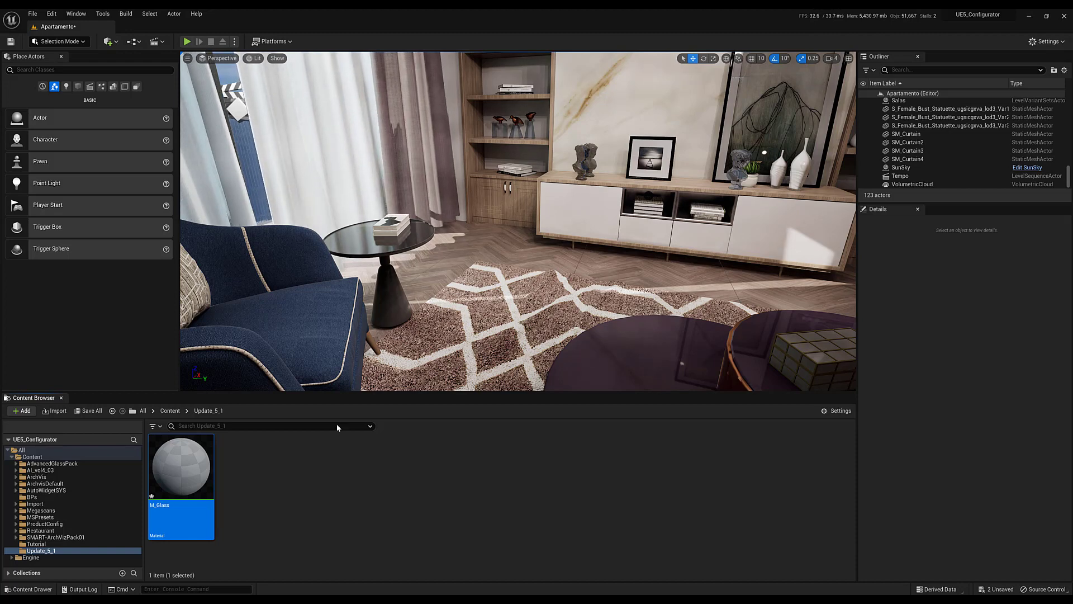
double_click(180, 480)
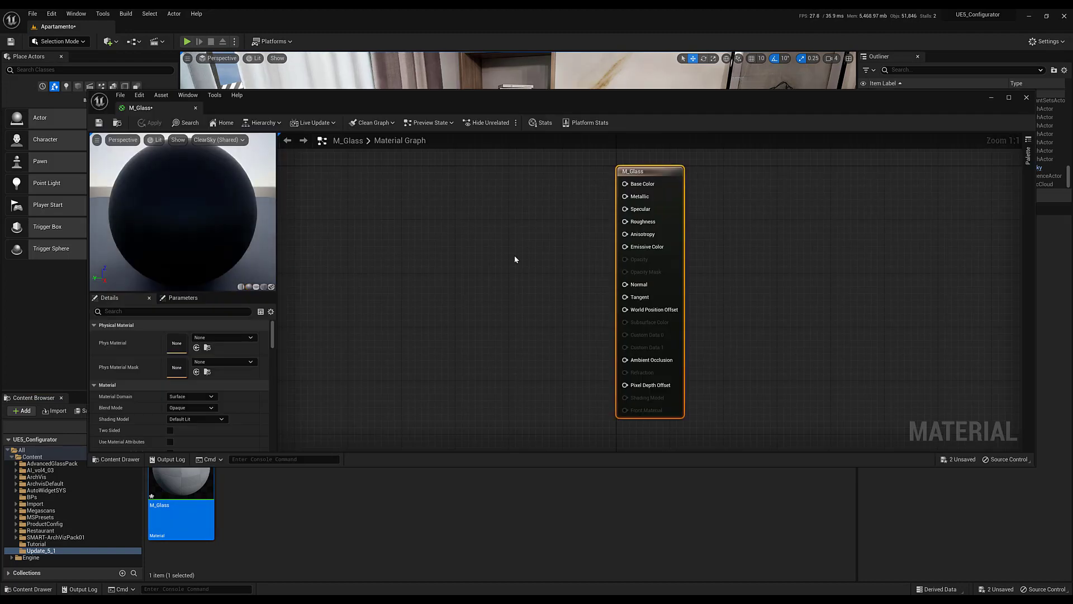
Set M_Glass's Blend Mode to Translucent and its Translucency Lighting Mode to Surface ForwardShading.
left_click(208, 407)
left_click(189, 433)
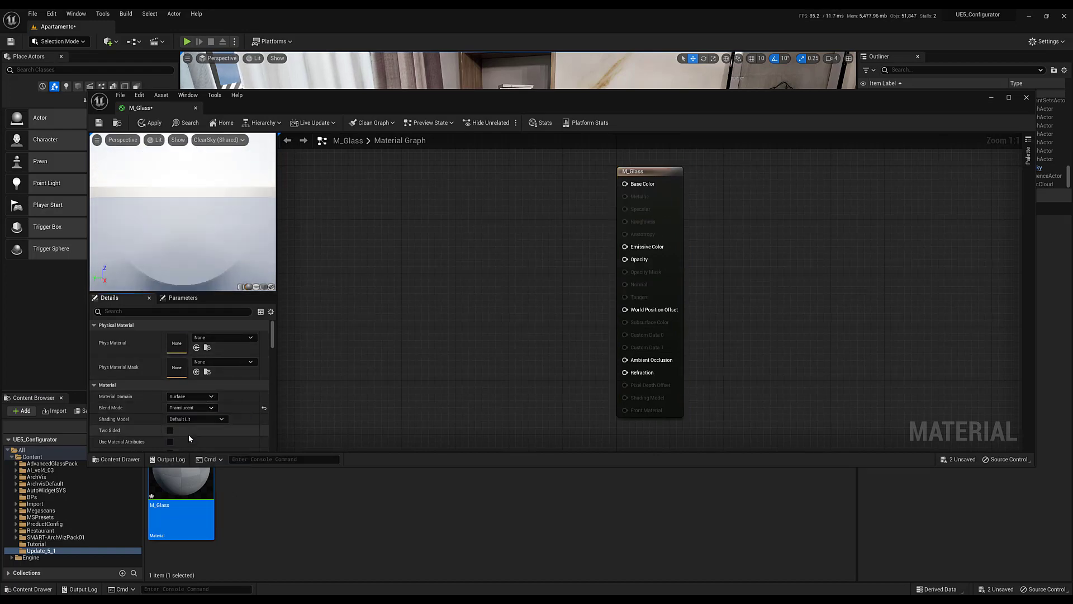
scroll(238, 386, "down", 2)
scroll(239, 390, "down", 2)
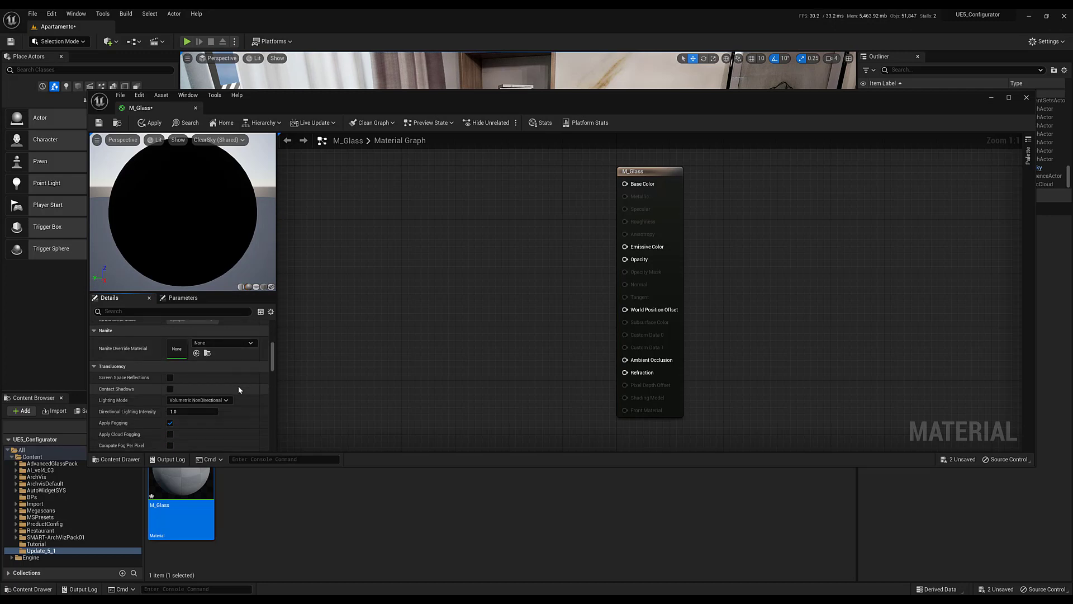
scroll(239, 390, "down", 1)
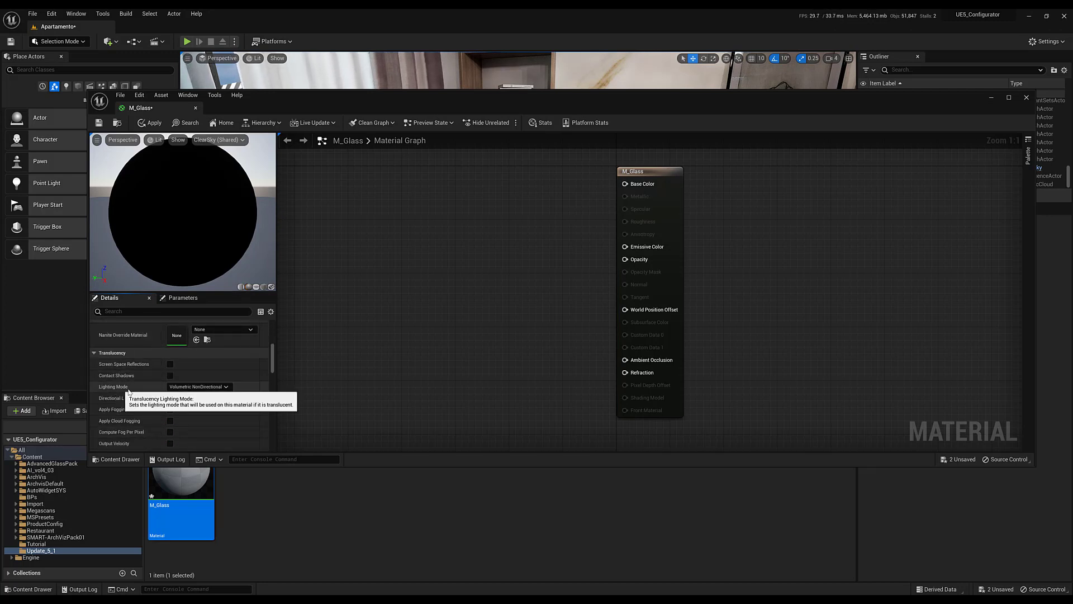
left_click(208, 387)
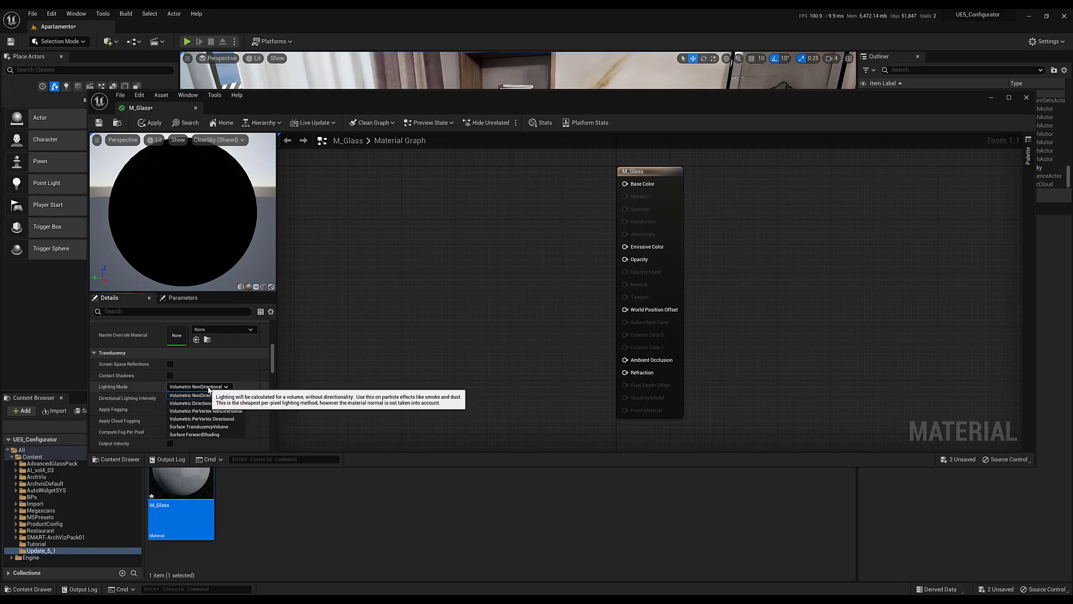
left_click(199, 435)
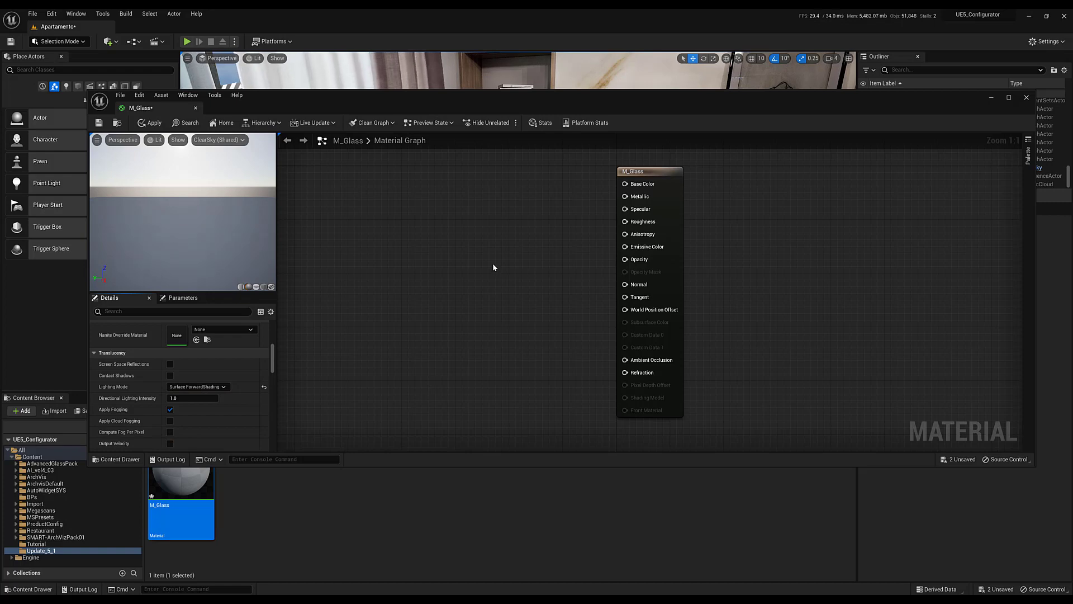
right_click_drag(492, 267, 502, 296)
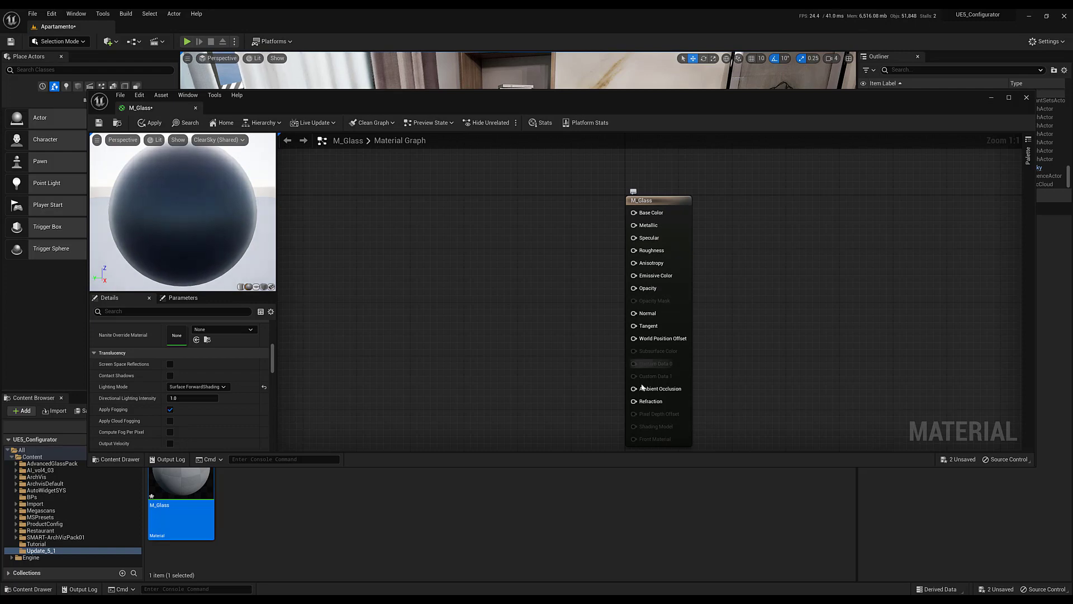
Promote Base Color and Specular to parameters, with Specular set to 1.0.
right_click_drag(569, 260, 618, 271)
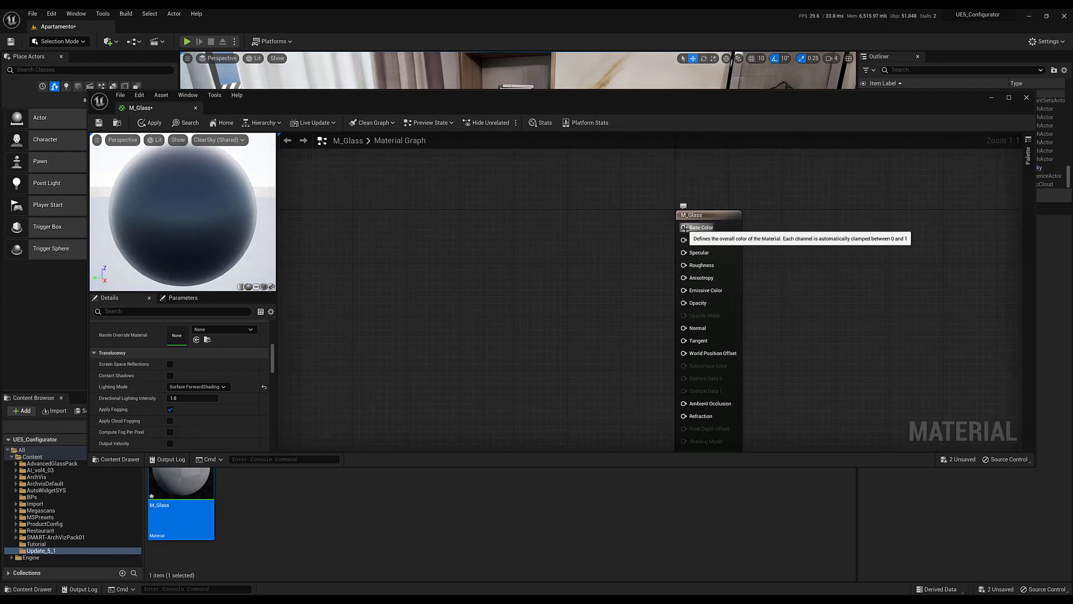
right_click(684, 228)
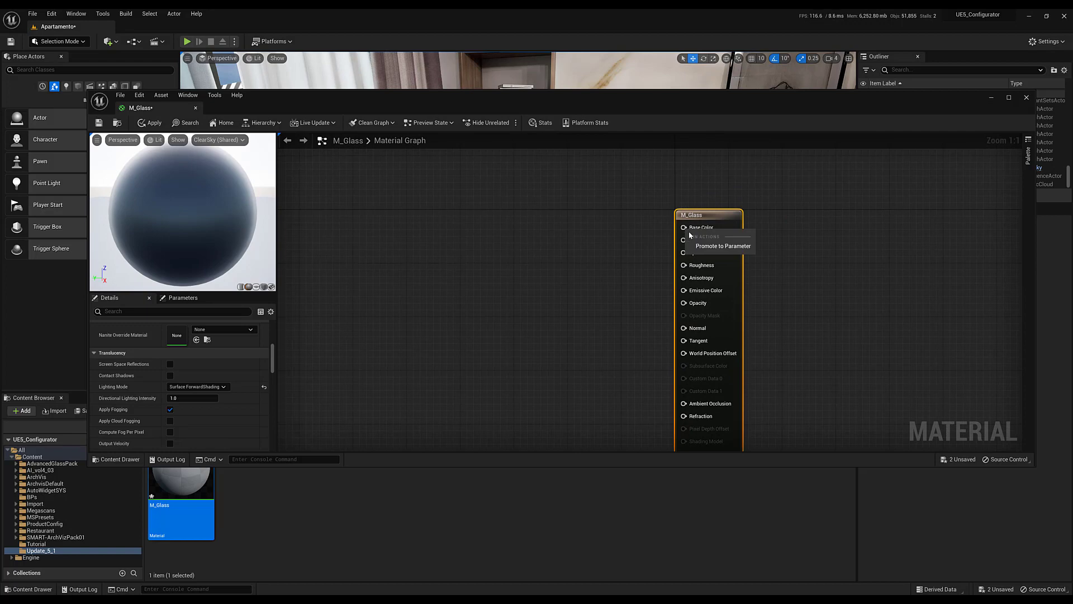
left_click(721, 246)
right_click(691, 255)
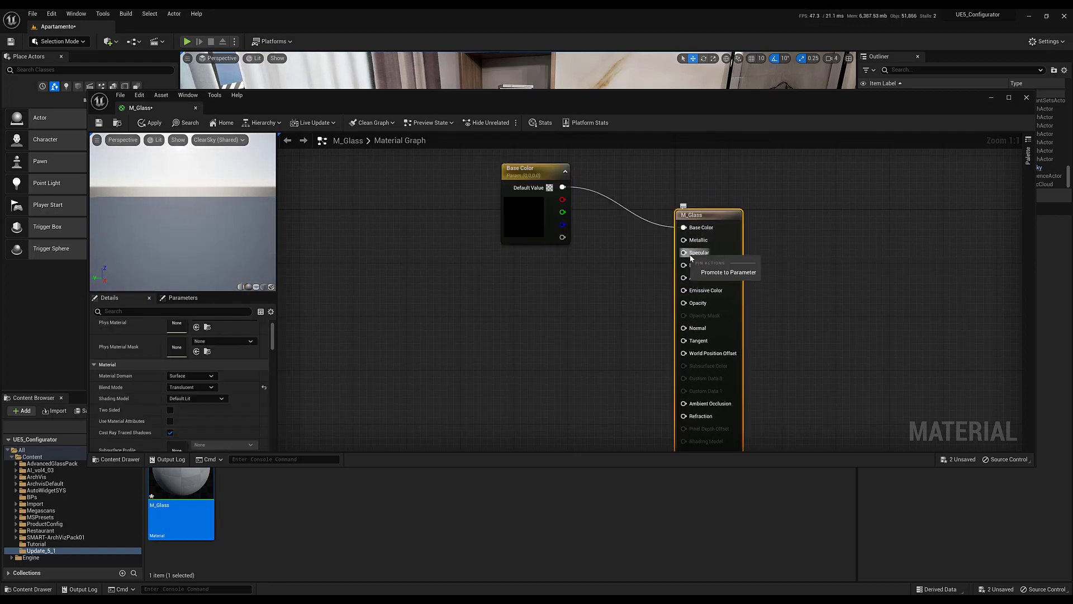
left_click(721, 272)
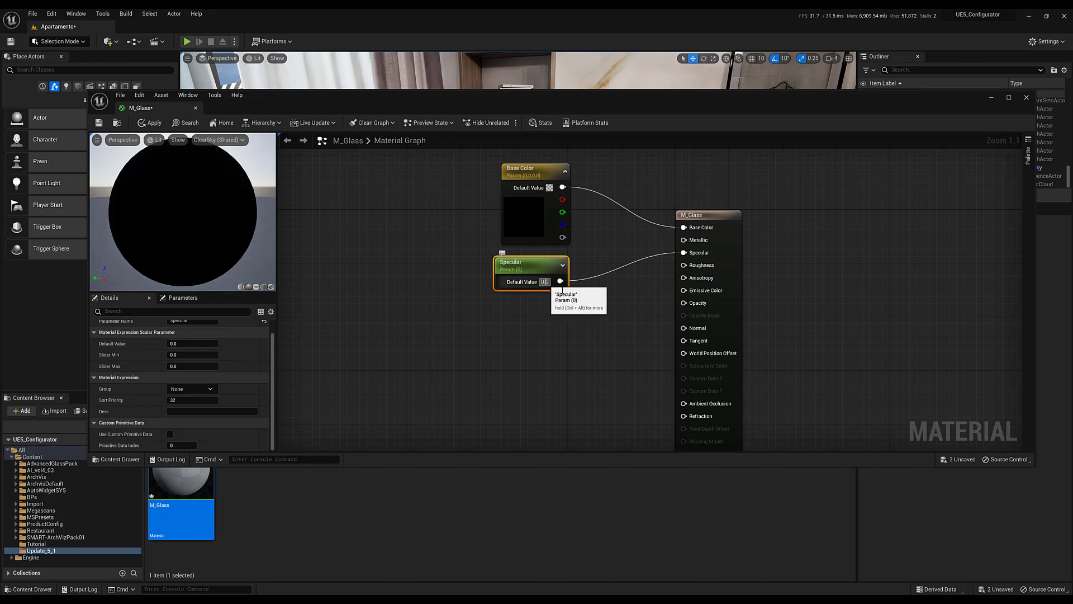
type("1")
key("Return")
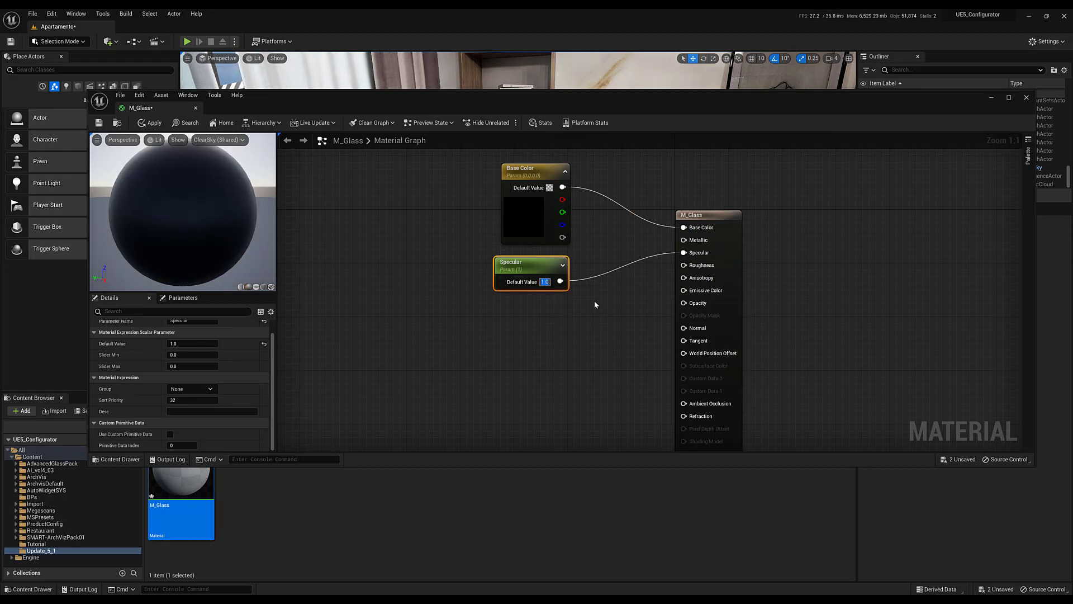
Promote Roughness and Opacity to parameters set to 0.01 and 0.5.
right_click(683, 265)
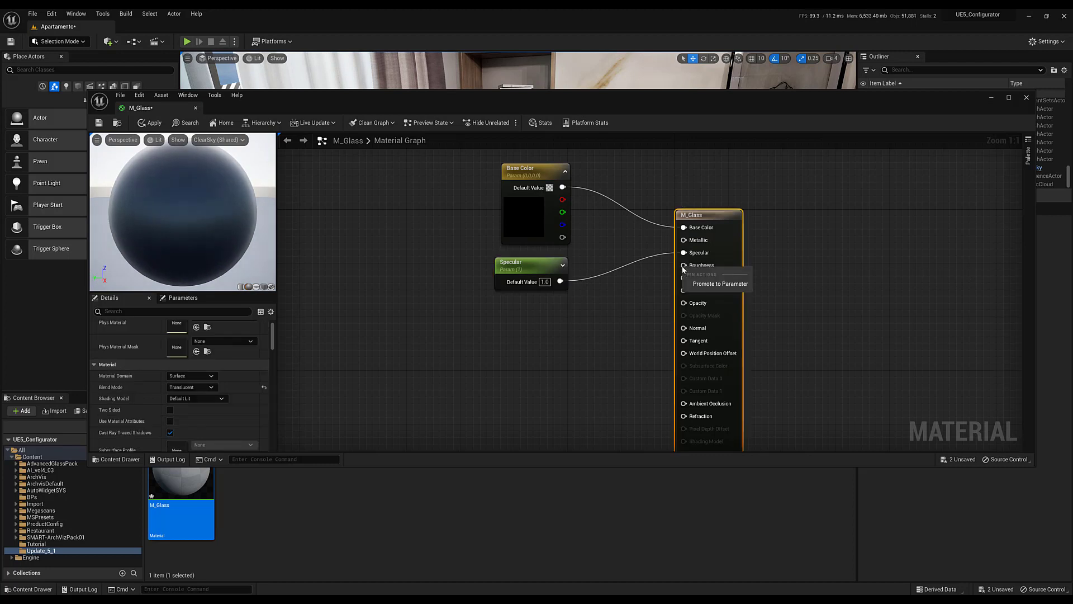
left_click(721, 280)
left_click_drag(662, 226, 539, 337)
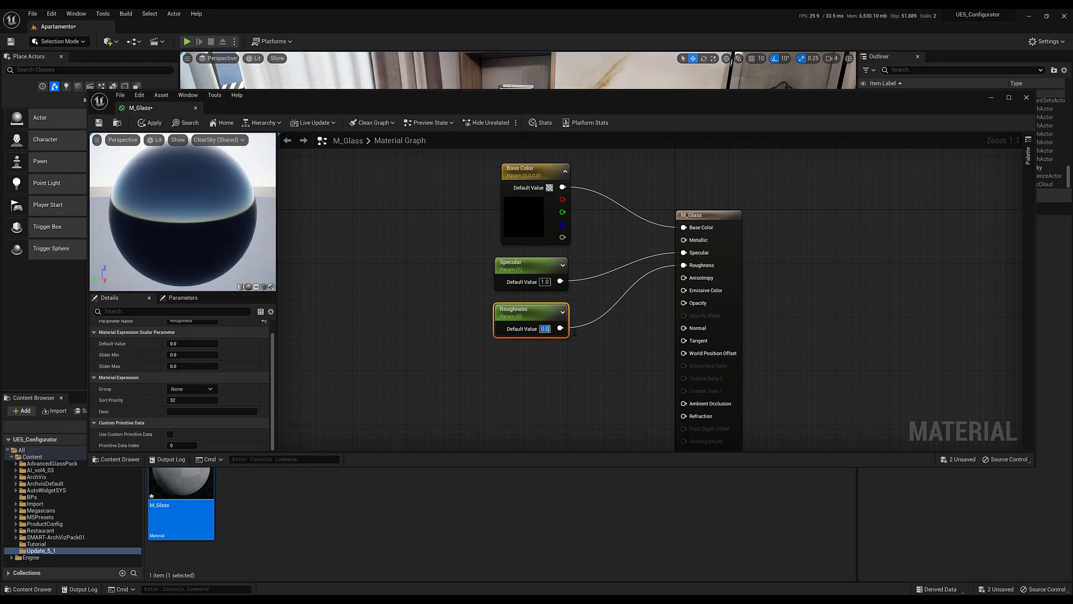
type("0.01")
key("Return")
right_click(686, 305)
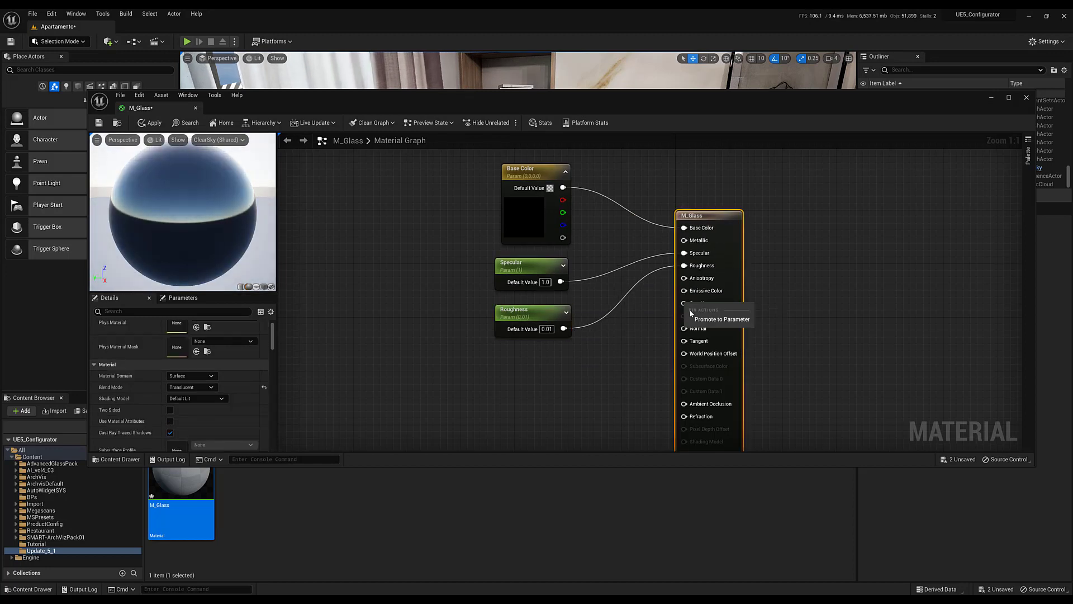
left_click(716, 319)
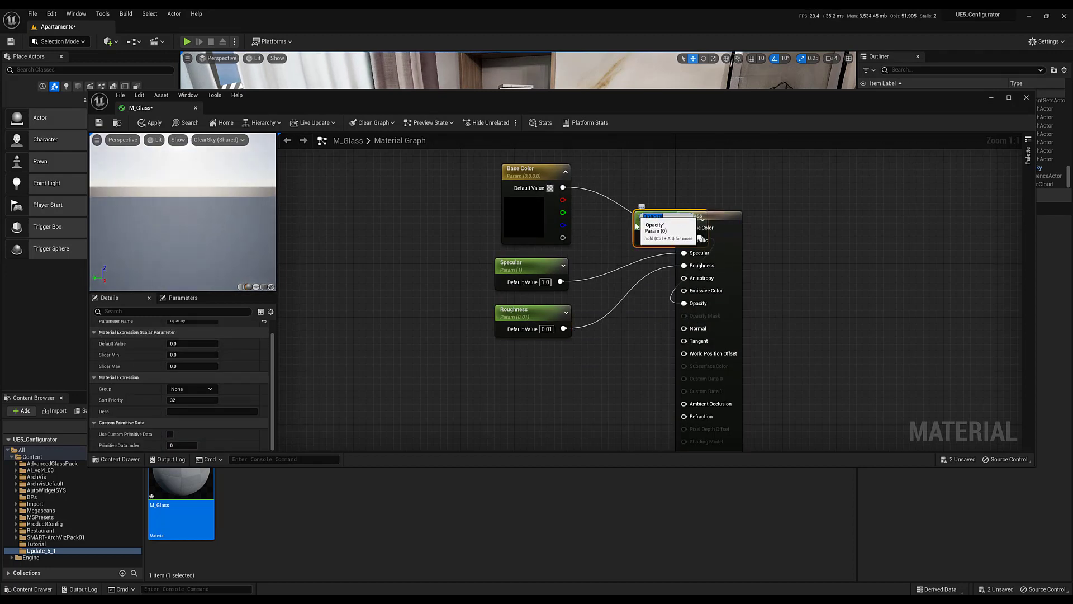
left_click_drag(636, 225, 501, 354)
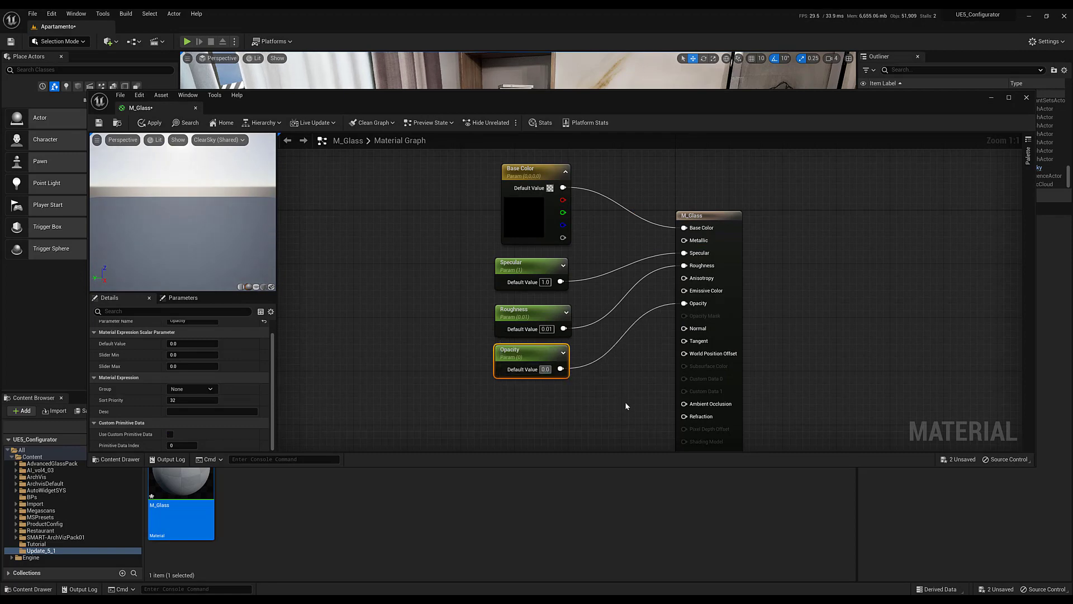
type("0.5")
key("Return")
right_click_drag(670, 400, 686, 289)
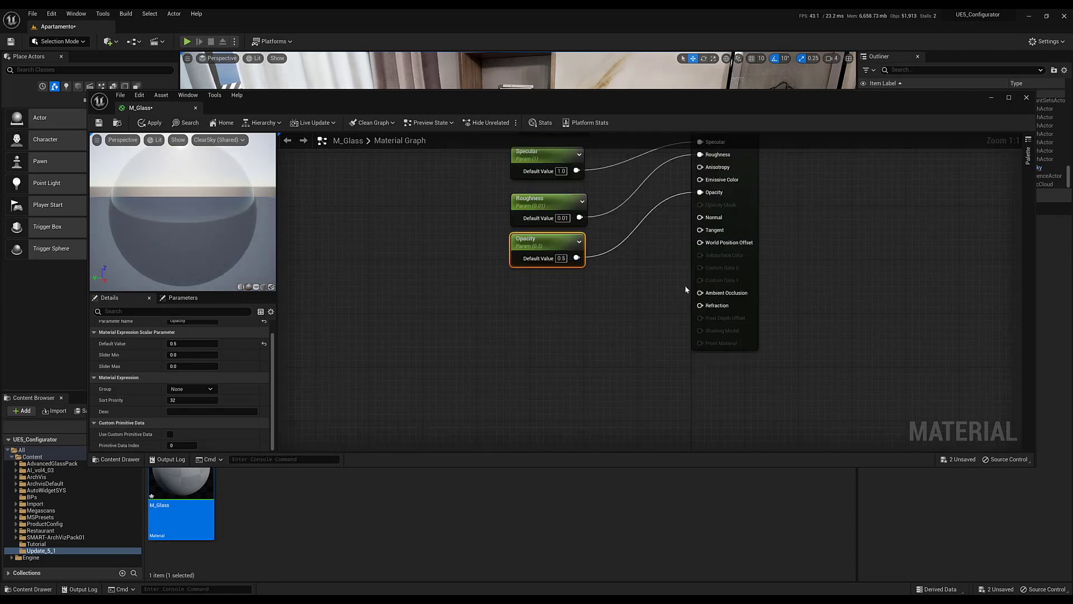
Promote Refraction to a parameter with a default value of 1.53.
right_click(699, 305)
left_click(716, 323)
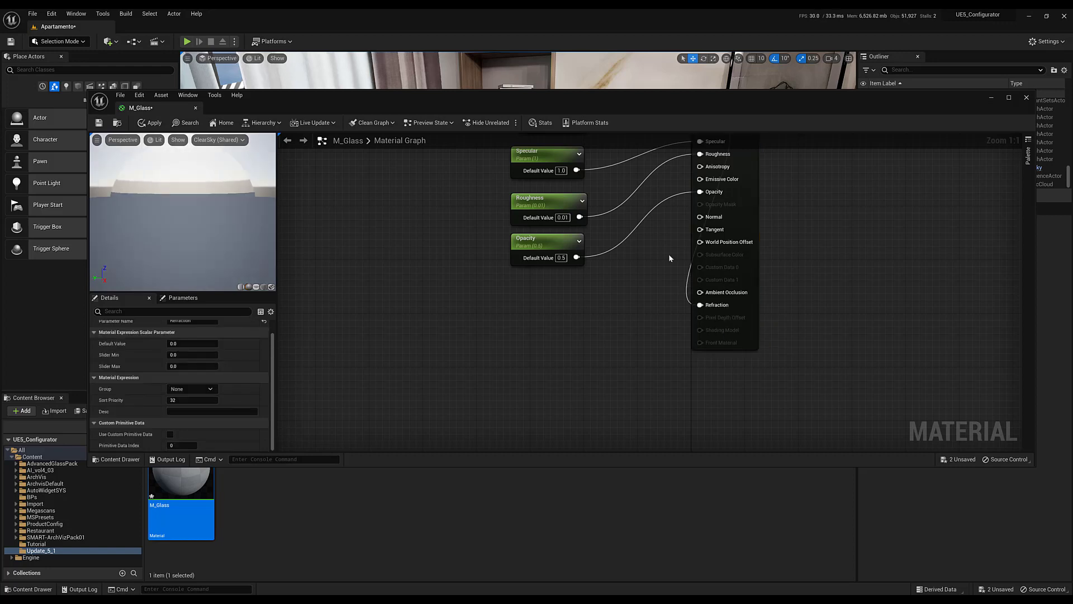
right_click_drag(716, 324, 718, 426)
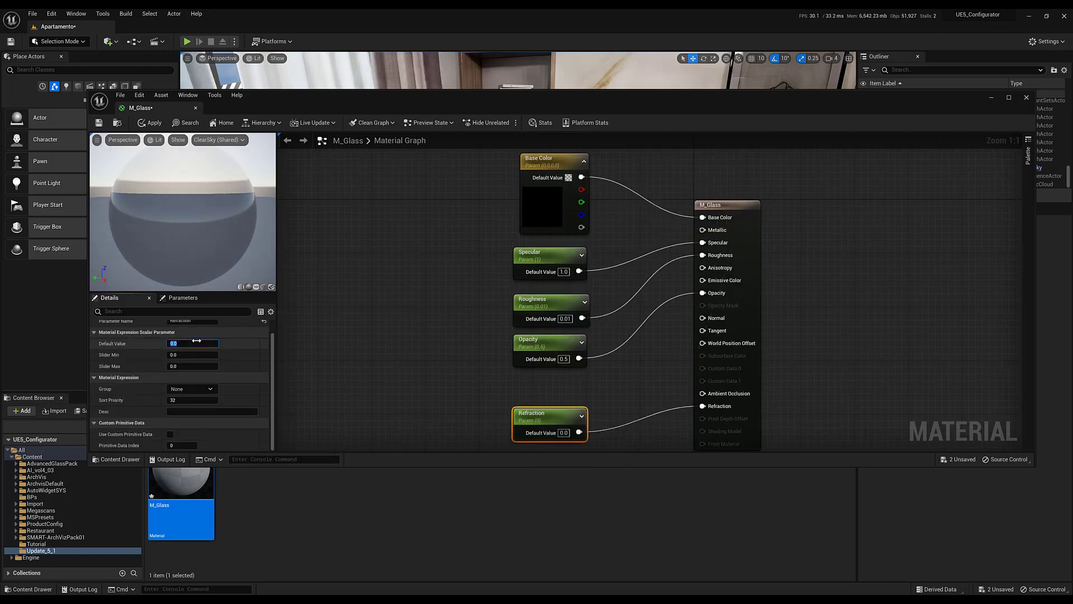
type("1.53")
key("Return")
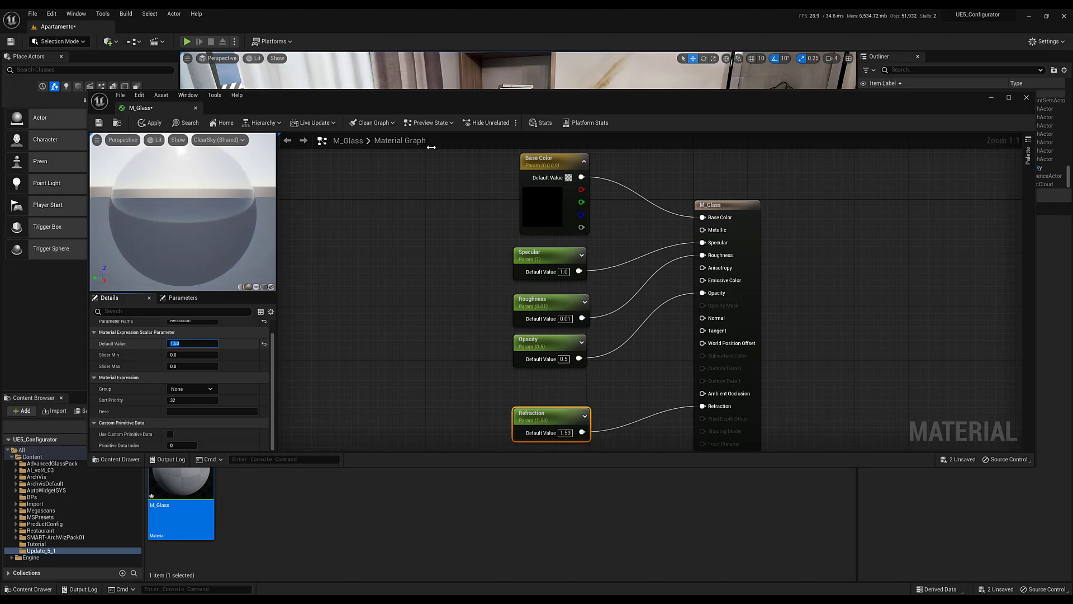
right_click_drag(551, 424, 554, 412)
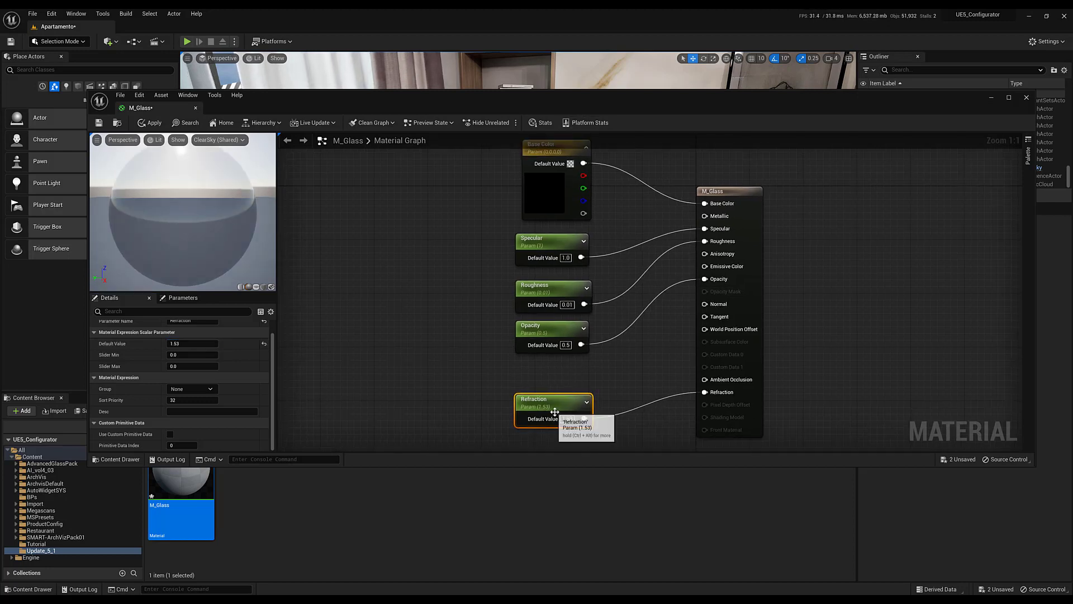
left_click_drag(555, 411, 554, 406)
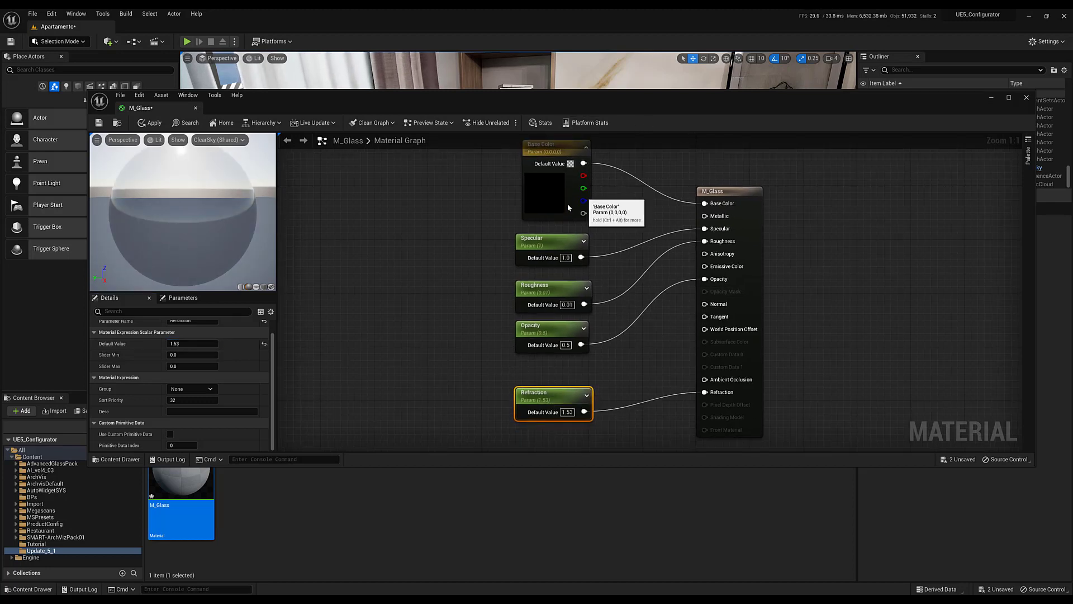
Set the Base Color parameter to near-black grey (V 0.02) and save M_Glass.
left_click_drag(562, 204, 555, 204)
left_click(192, 344)
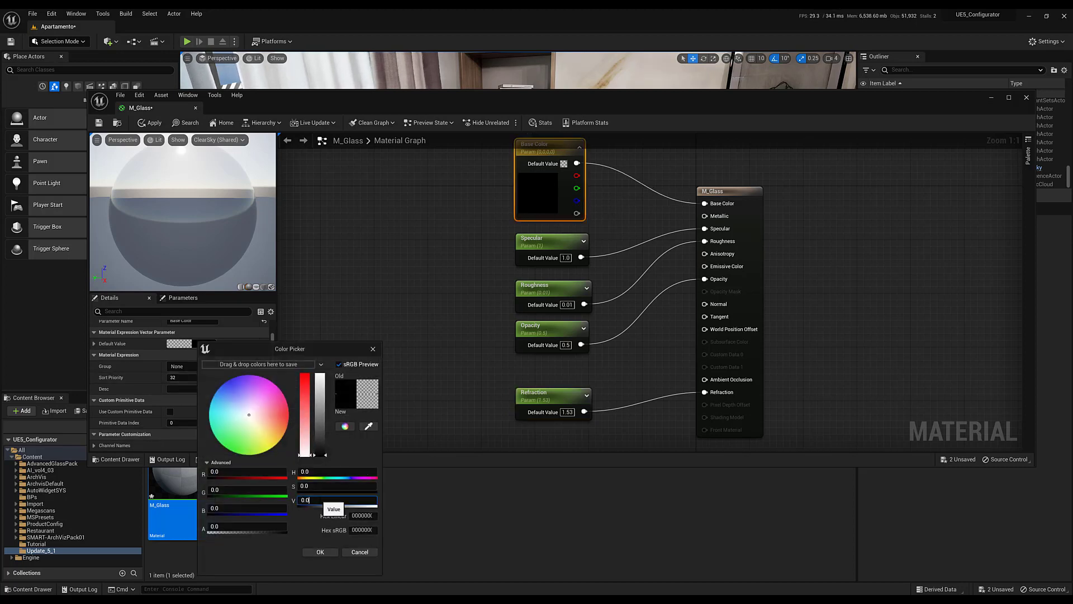
type("2")
key("Return")
left_click(338, 244)
left_click(102, 124)
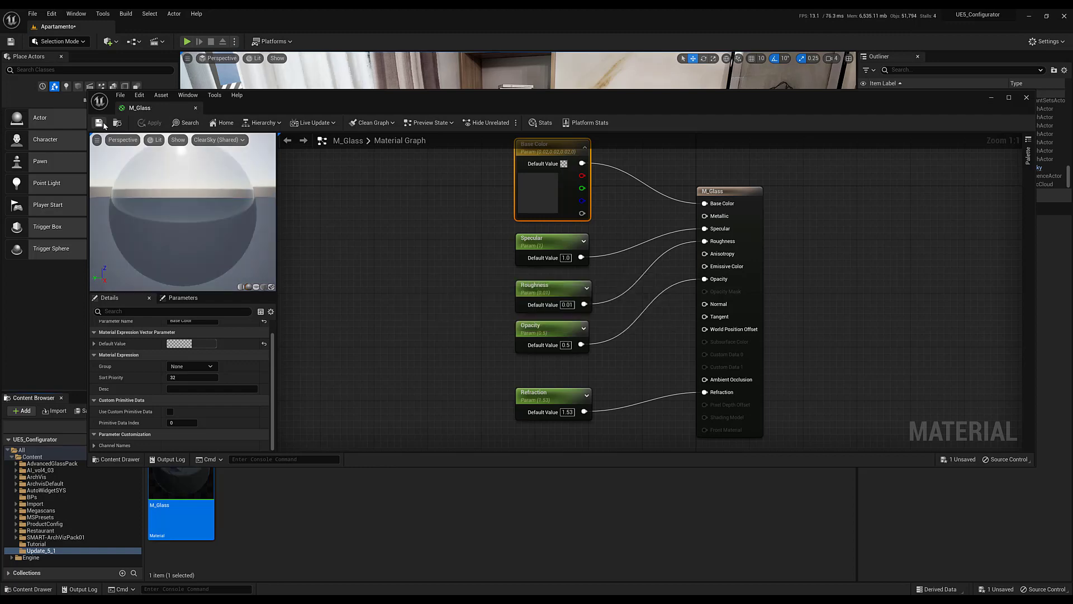
Create the MI_Glass_Tutorial instance of M_Glass and place a sphere in the apartment.
right_click(184, 492)
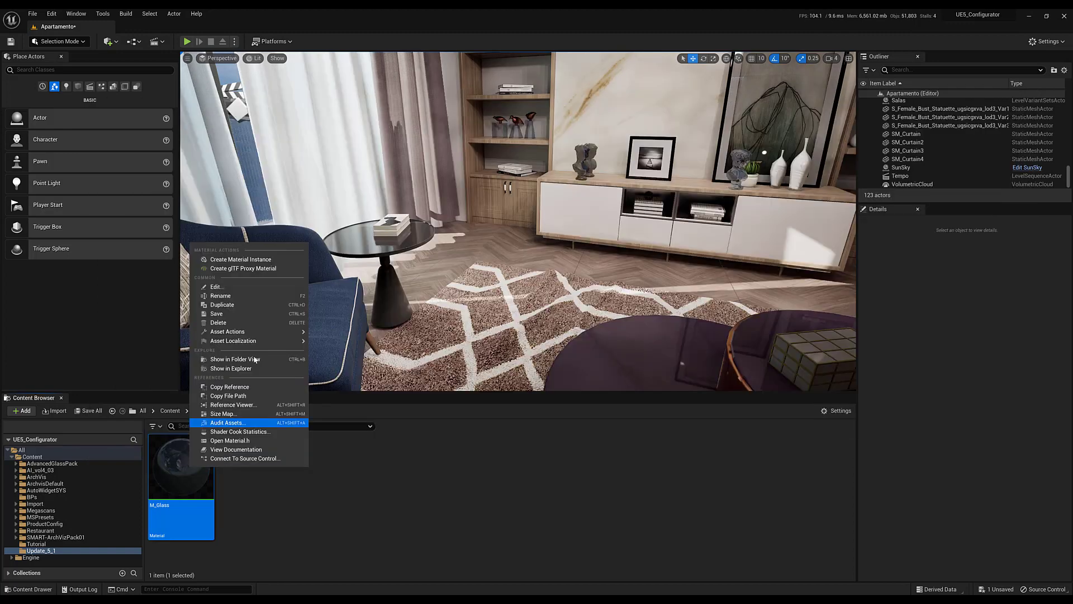
left_click(272, 261)
left_click(78, 86)
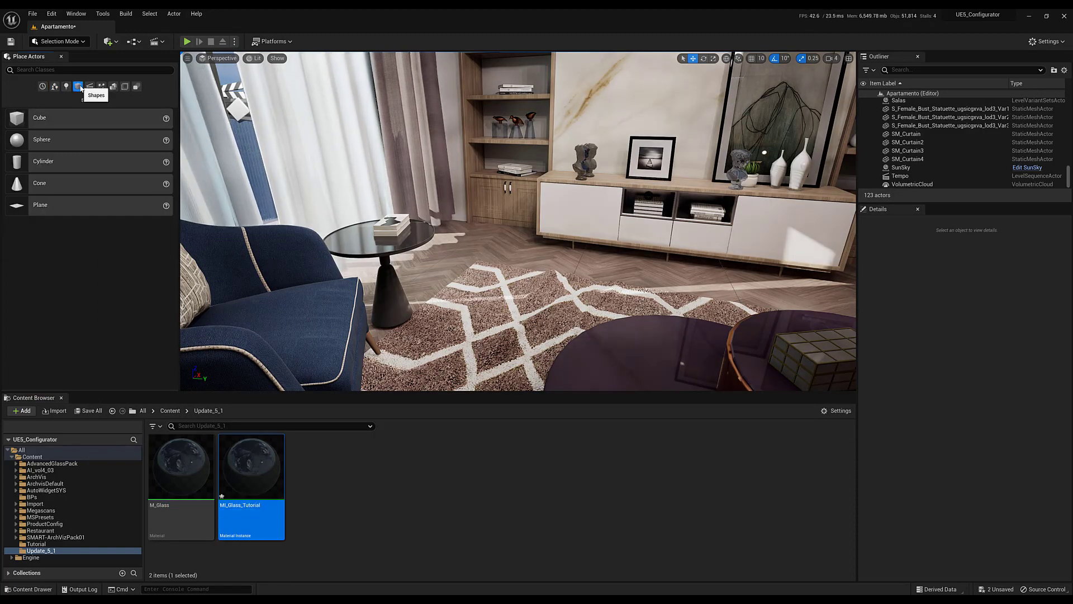
left_click_drag(61, 148, 601, 300)
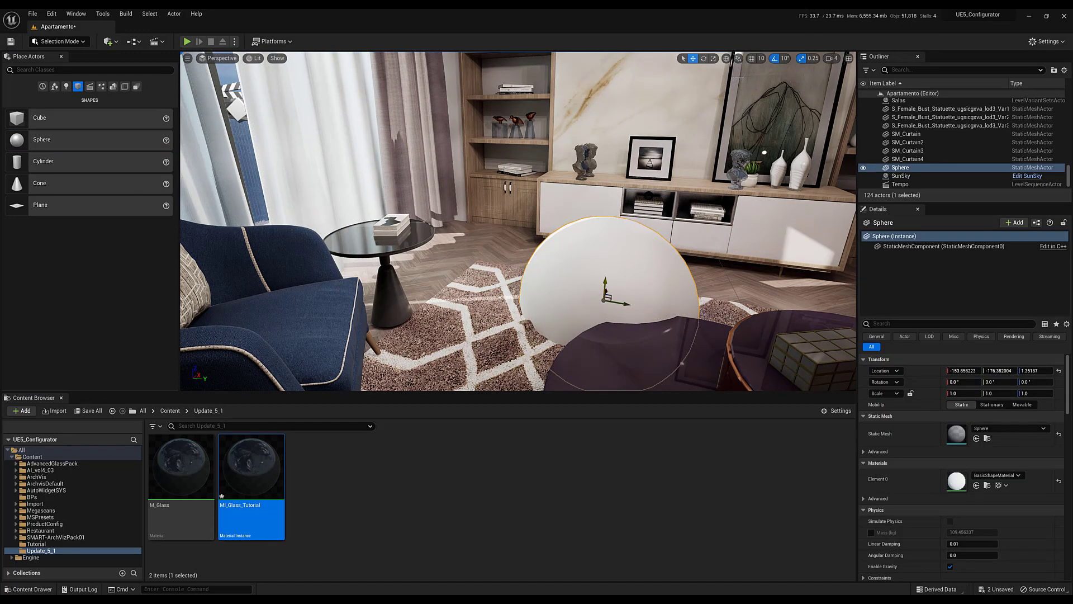
Raise the sphere and apply MI_Glass_Tutorial to it.
right_click_drag(472, 284, 472, 284)
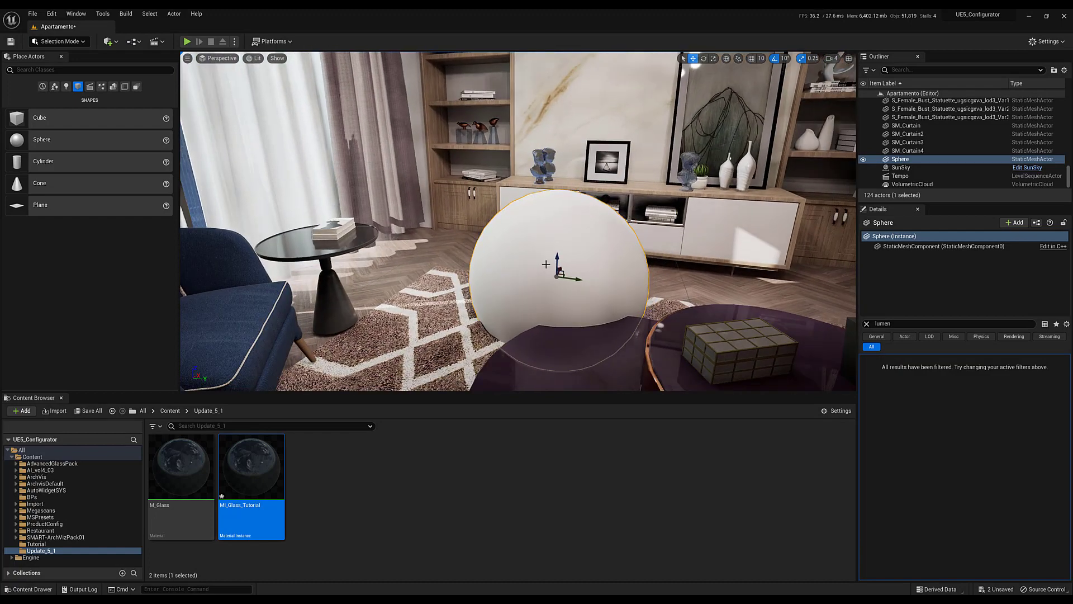
left_click_drag(560, 256, 557, 151)
right_click_drag(525, 193, 524, 193)
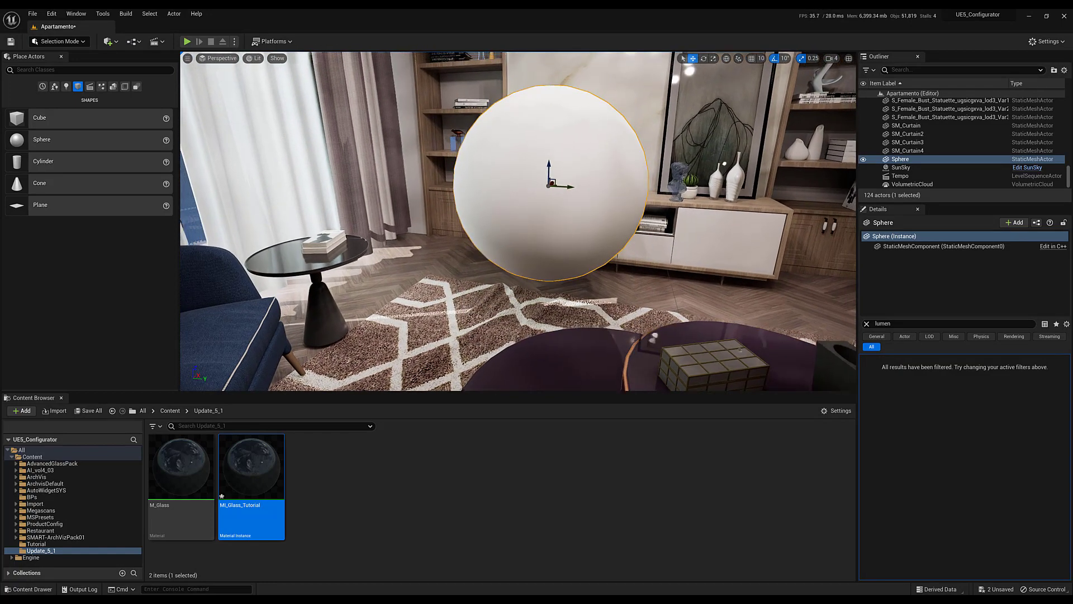
mouse_move(251, 470)
left_mouse_down()
mouse_move(469, 357)
mouse_move(503, 279)
left_mouse_up()
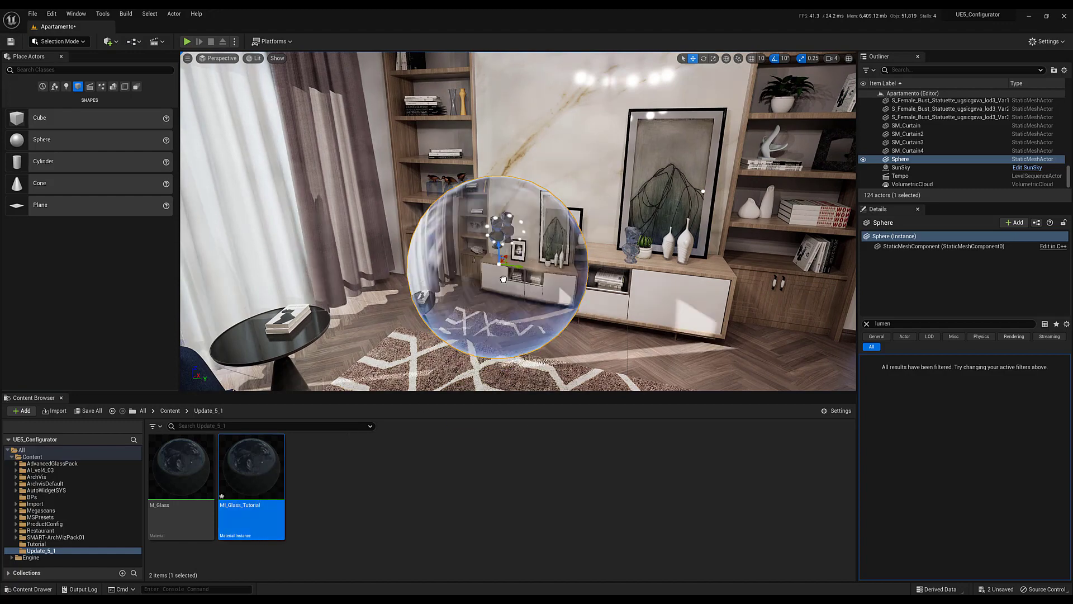
mouse_move(563, 233)
right_mouse_down()
mouse_move(468, 257)
mouse_move(416, 239)
mouse_move(488, 223)
mouse_move(486, 238)
right_mouse_up()
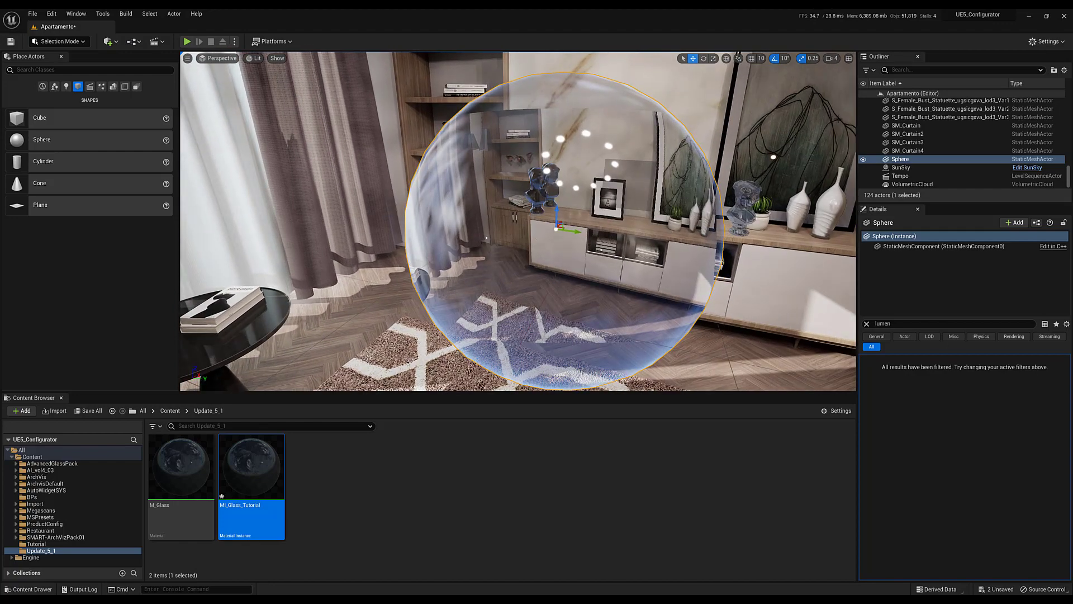
On the PostProcessVolume, override and enable High Quality Translucency Reflections, toggling it once to compare.
type("postp")
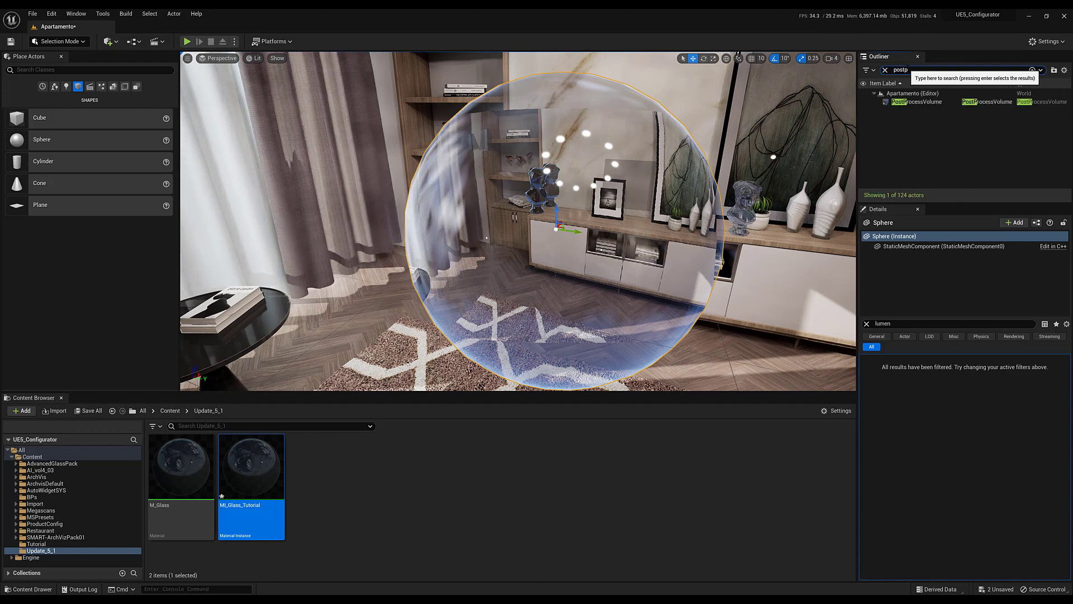
key("Return")
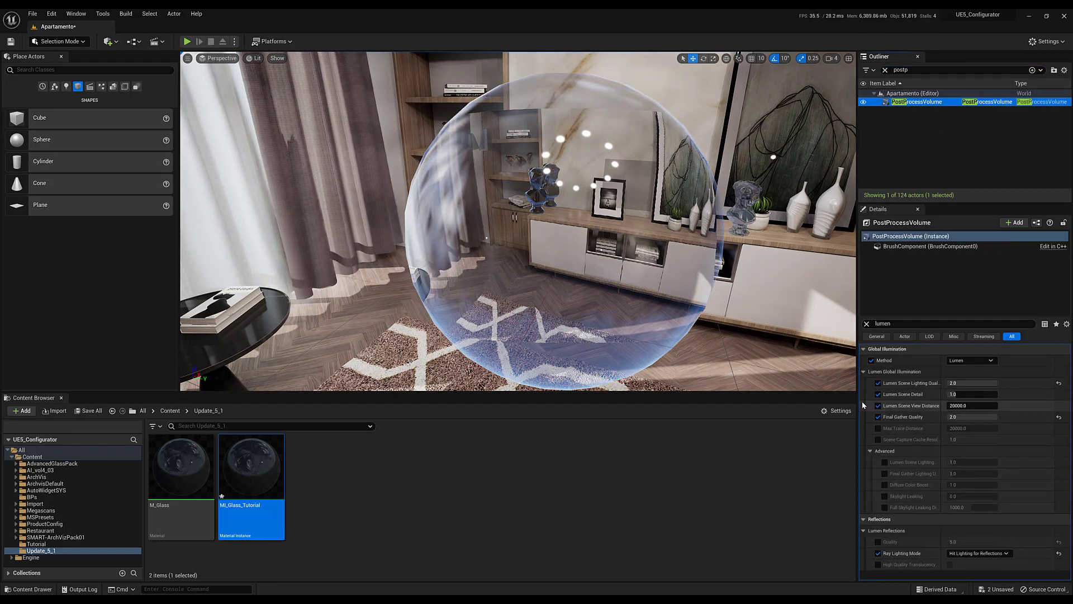
left_click_drag(857, 397, 816, 395)
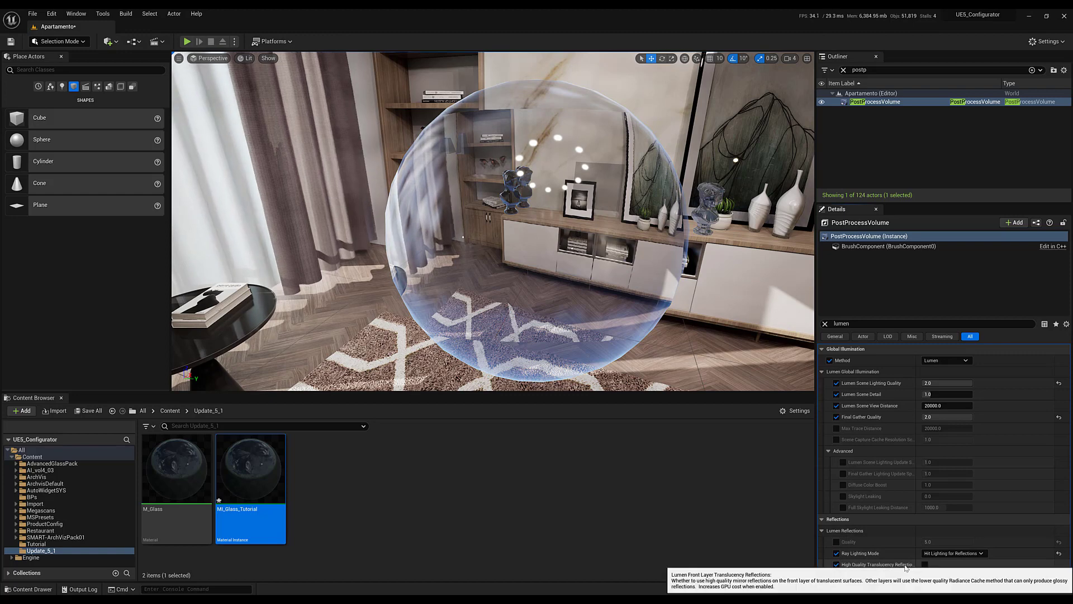
left_click(924, 564)
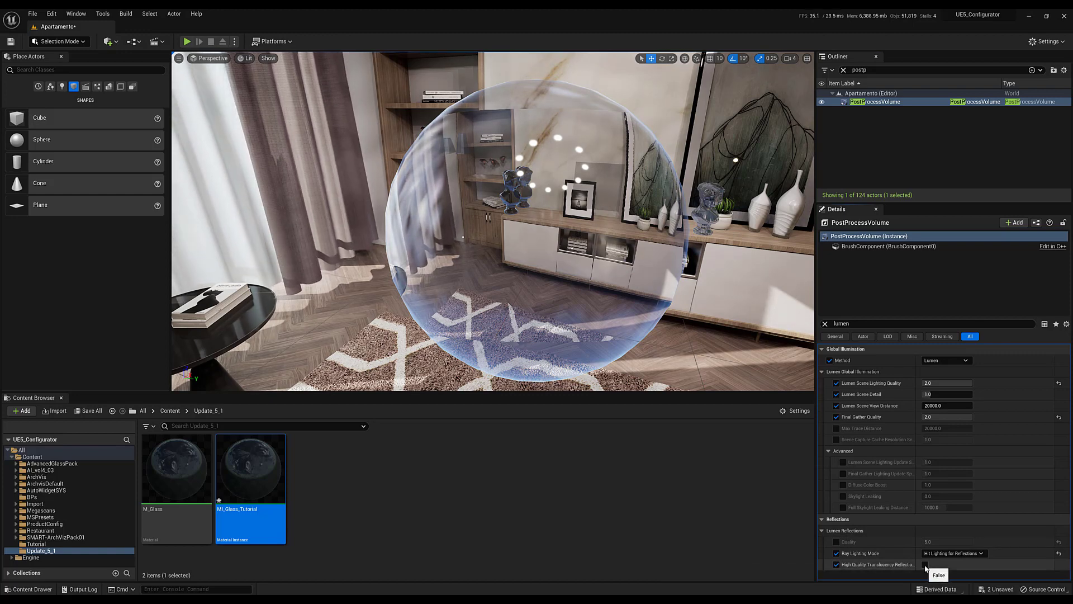
left_click(925, 564)
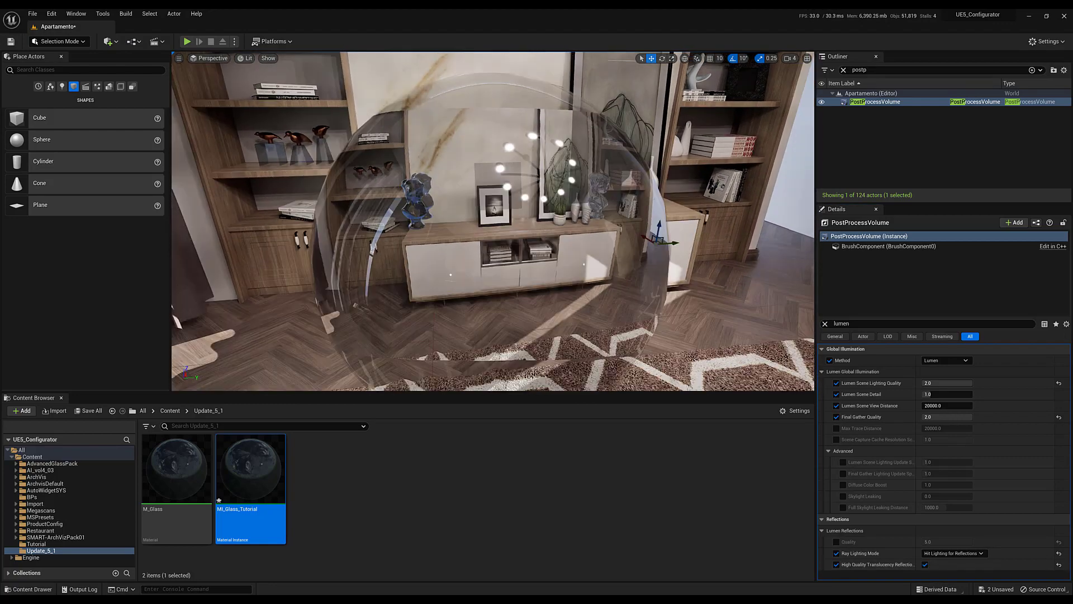
left_click(926, 564)
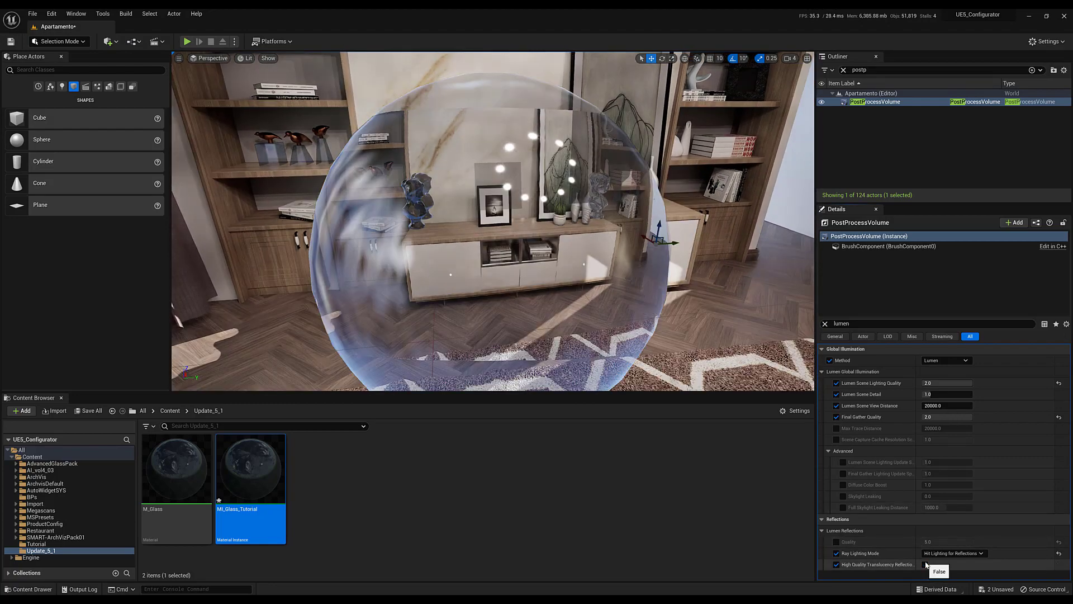
left_click(925, 564)
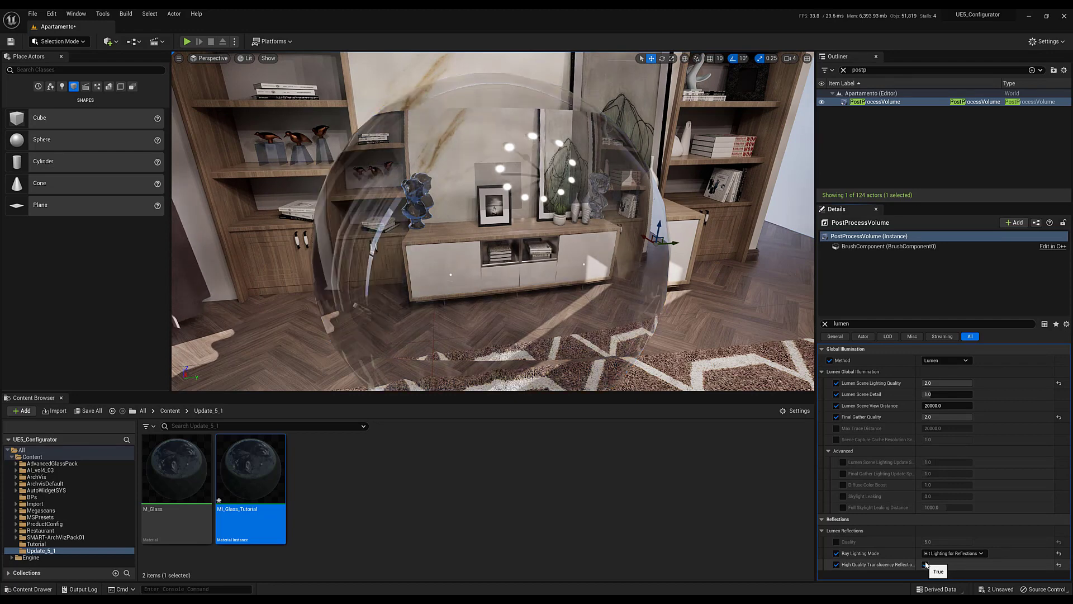
Override MI_Glass_Tutorial's Opacity to 0.74 and fly toward the sphere by the pink armchair.
double_click(278, 461)
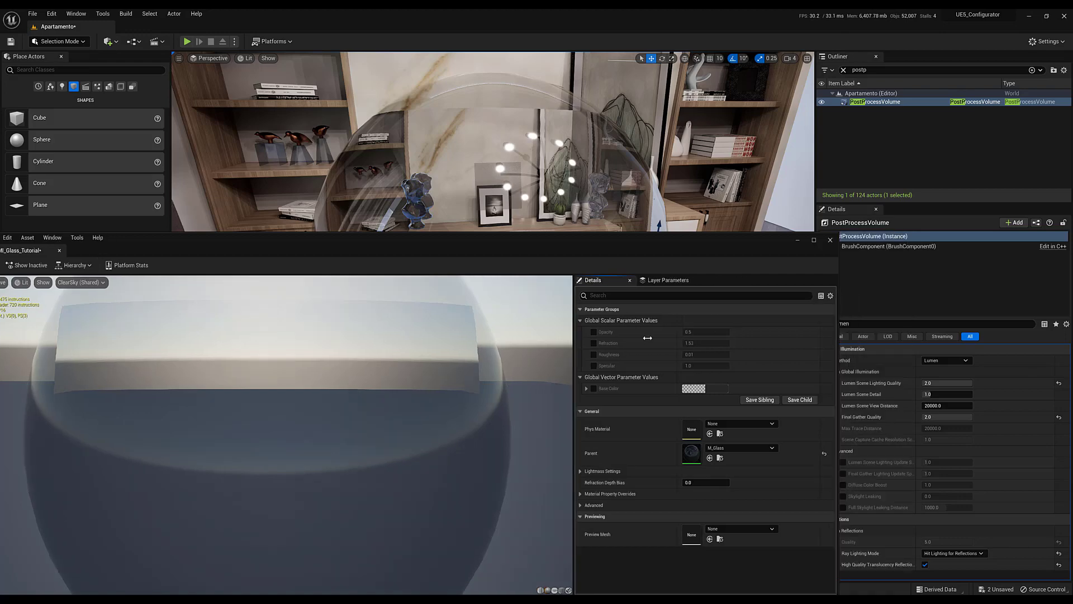
left_click_drag(907, 317, 485, 318)
left_click_drag(343, 254, 334, 305)
left_click(338, 382)
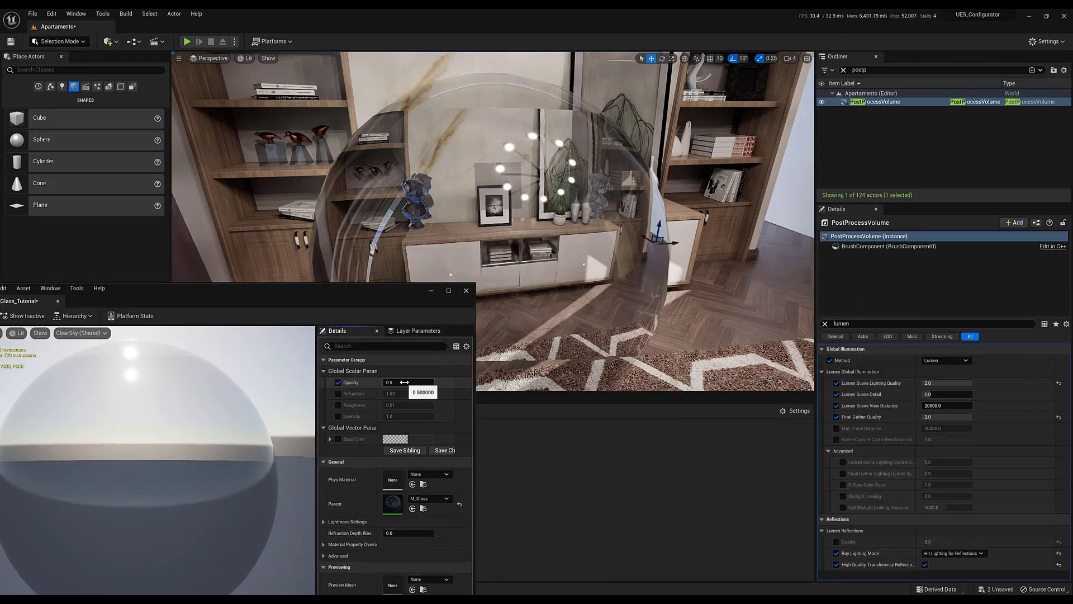
type("0.74")
key("Return")
scroll(493, 221, "up", 3)
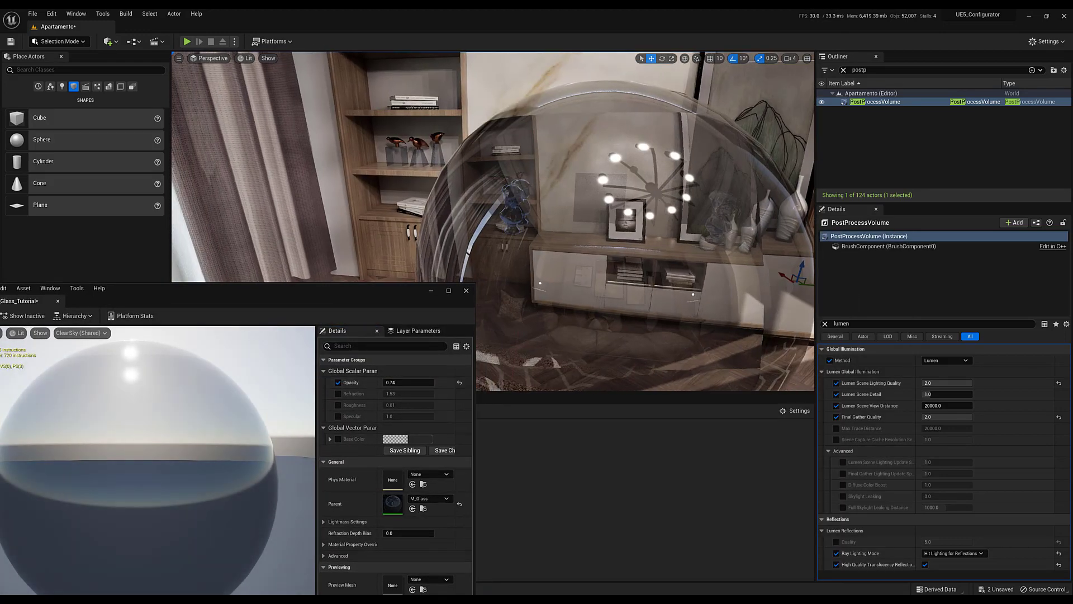
right_click_drag(559, 193, 559, 192)
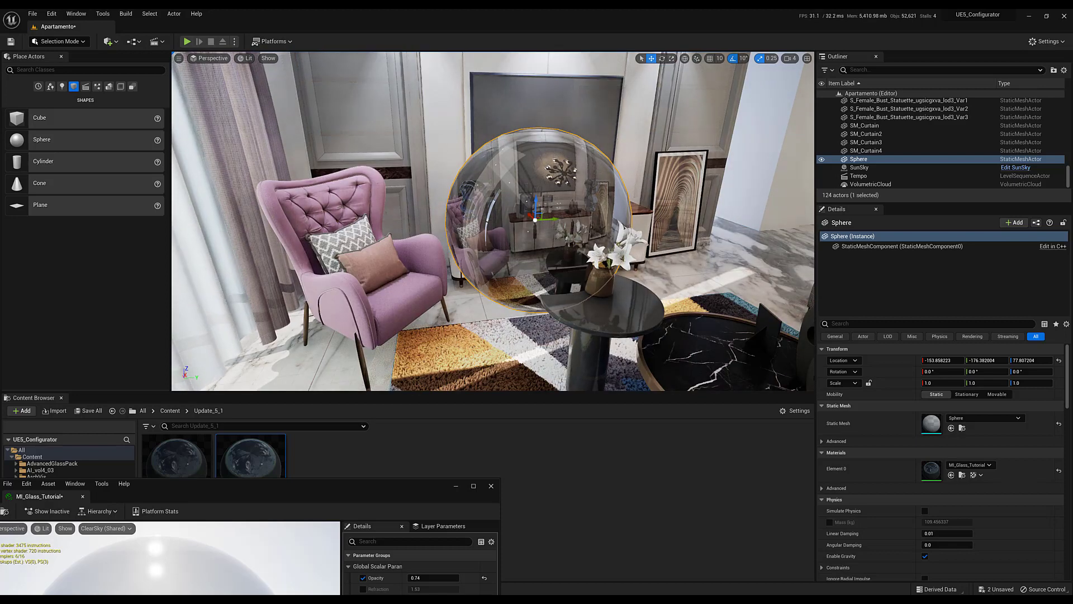
Drag MI_Glass_Tutorial's Opacity value from 0.74 up to 0.98.
right_click_drag(526, 191, 526, 191)
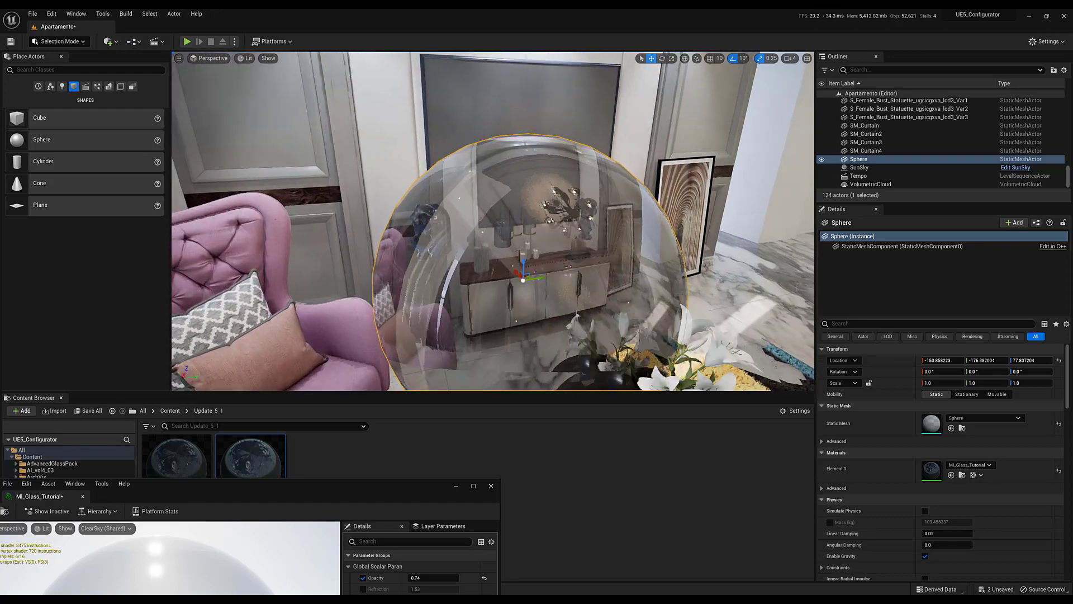
left_click_drag(543, 205, 542, 205, "alt")
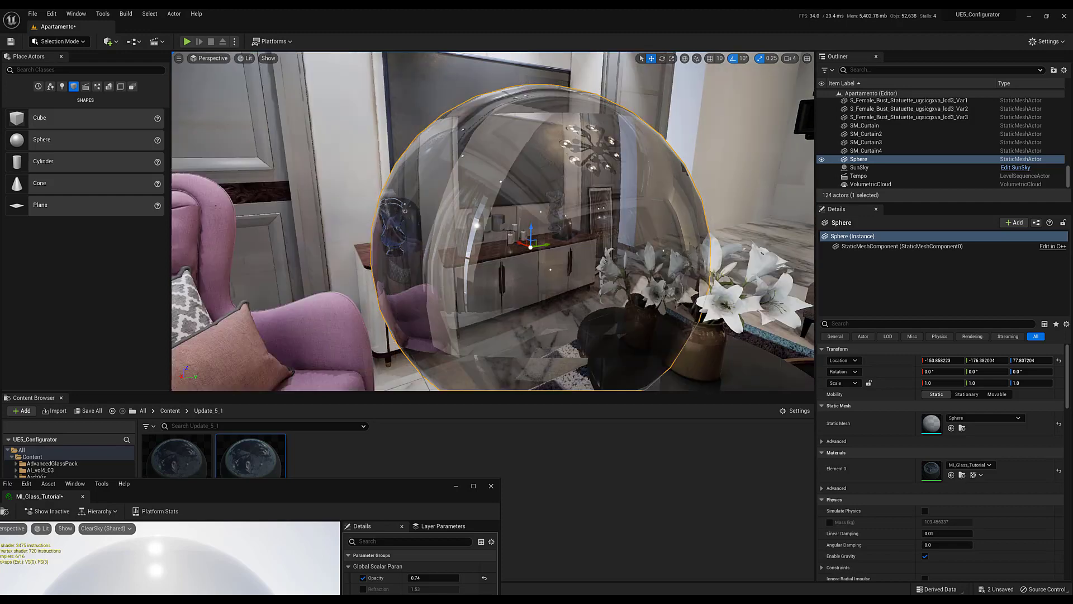
left_click_drag(366, 484, 381, 462)
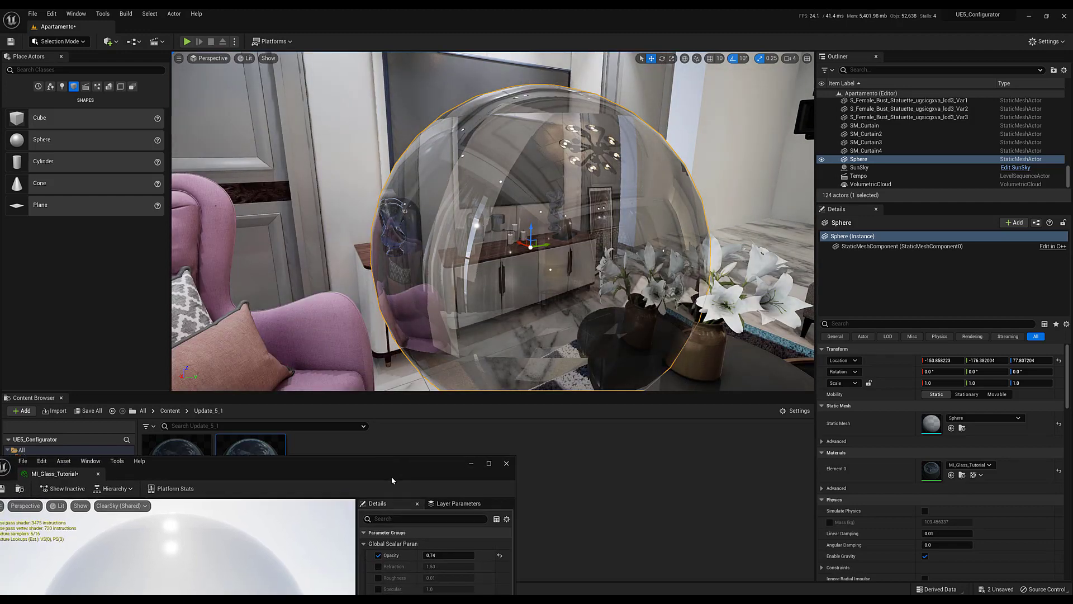
left_click_drag(449, 552, 481, 552)
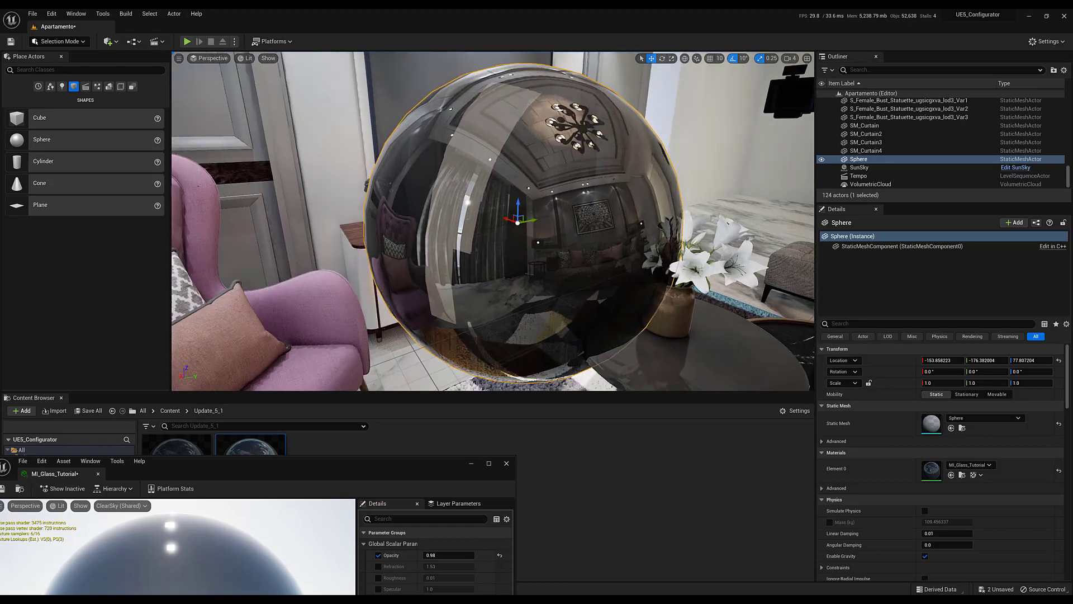
Pull back and orbit around the darkened glass sphere to inspect its room reflections.
key("s")
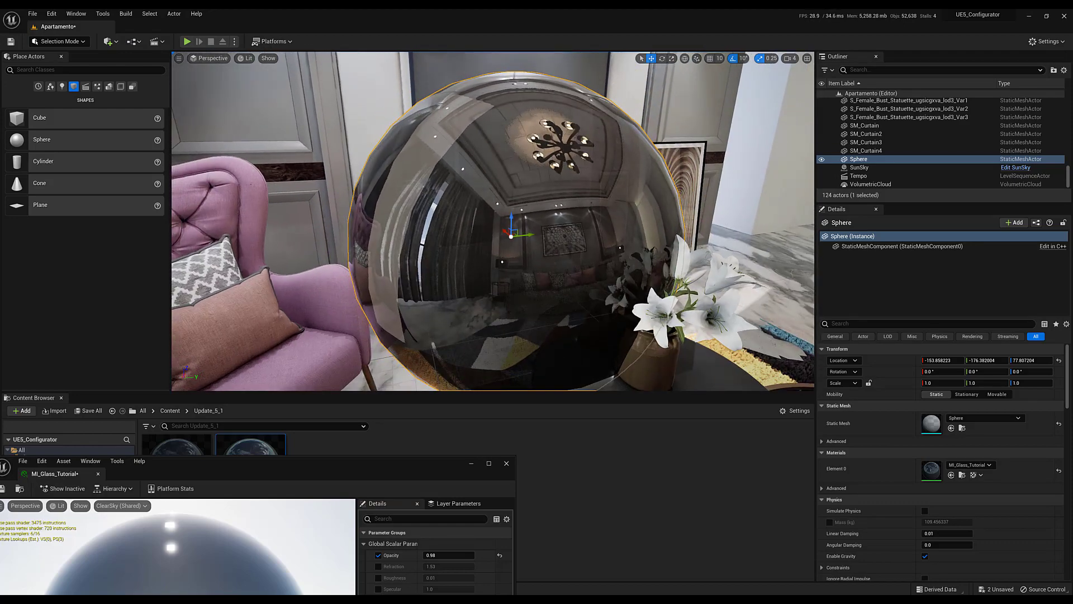
key("s")
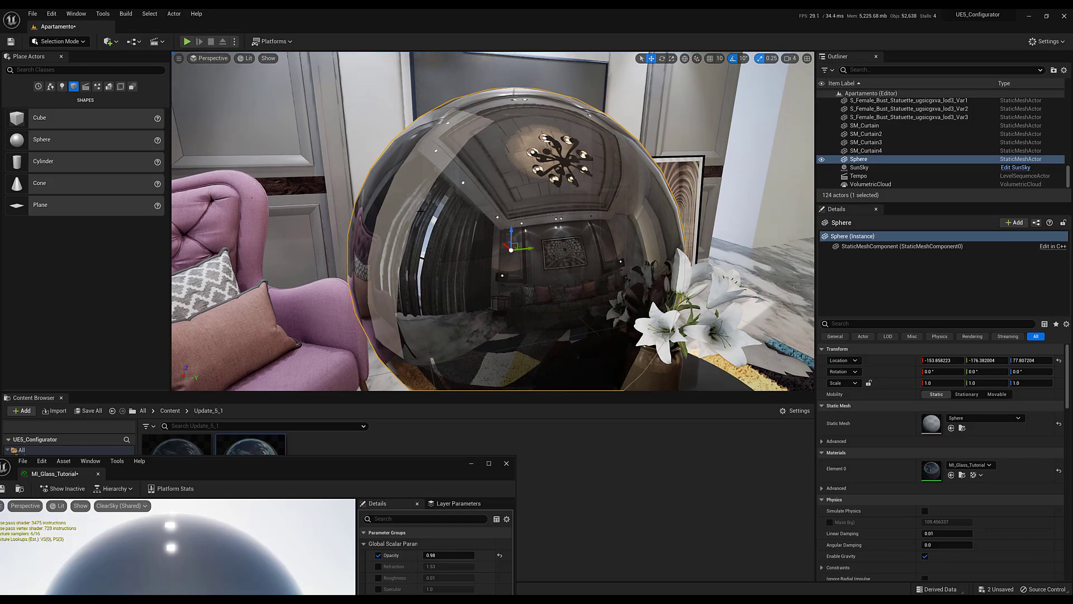
mouse_move(434, 217)
right_mouse_down()
mouse_move(313, 219)
mouse_move(536, 219)
right_mouse_up()
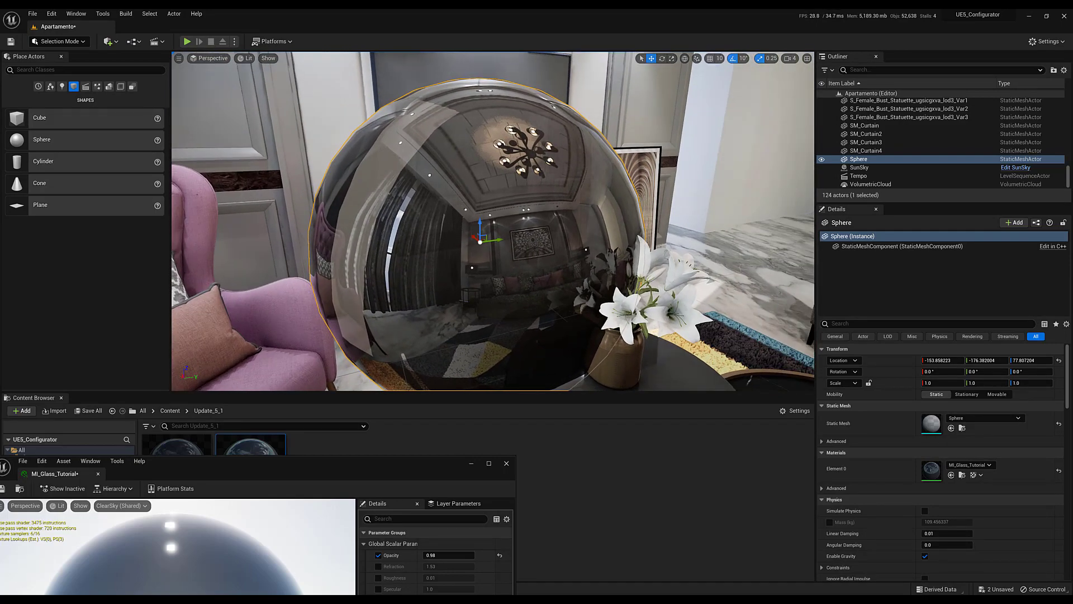
left_click_drag(537, 219, 313, 219, "alt")
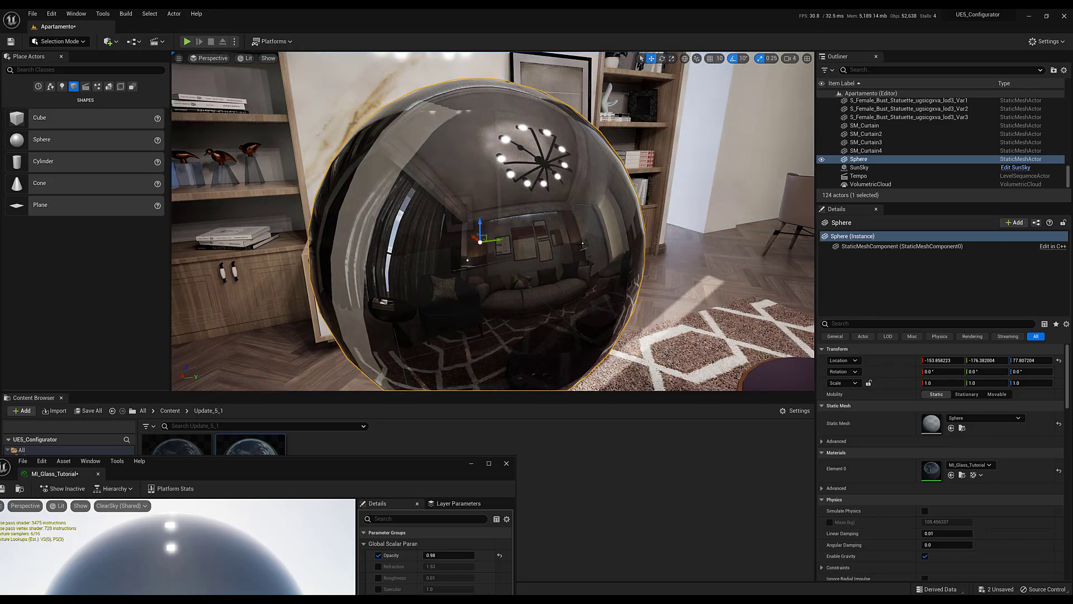
mouse_move(313, 219)
right_mouse_down()
mouse_move(481, 219)
mouse_move(480, 107)
mouse_move(481, 219)
mouse_move(425, 275)
mouse_move(369, 275)
right_mouse_up()
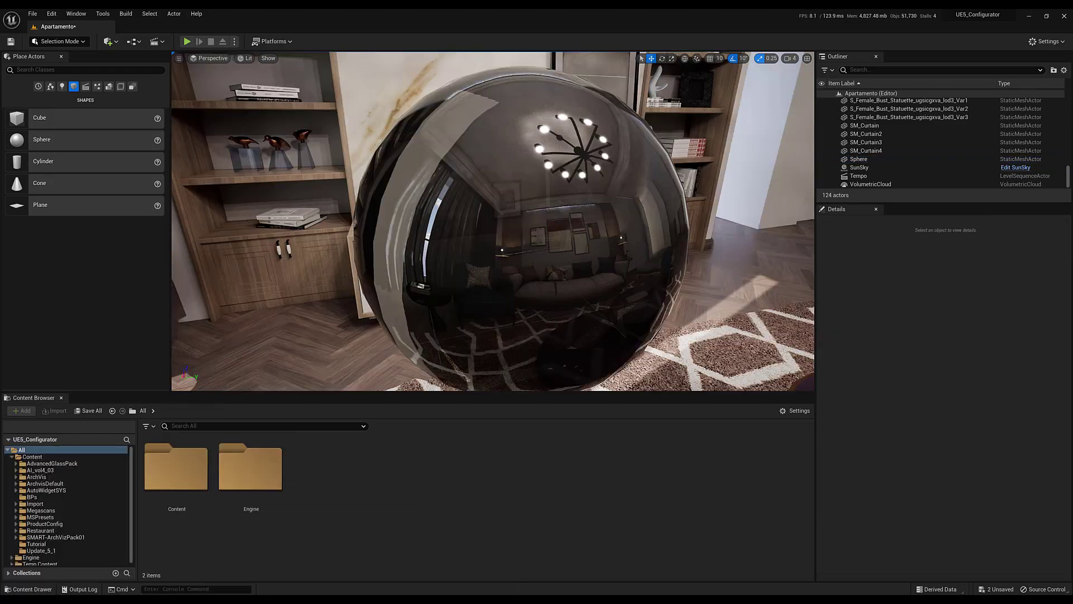
Tick High Quality Translucency Reflections in Project Settings after searching 'lumen', then close the window.
left_click(51, 14)
left_click(78, 136)
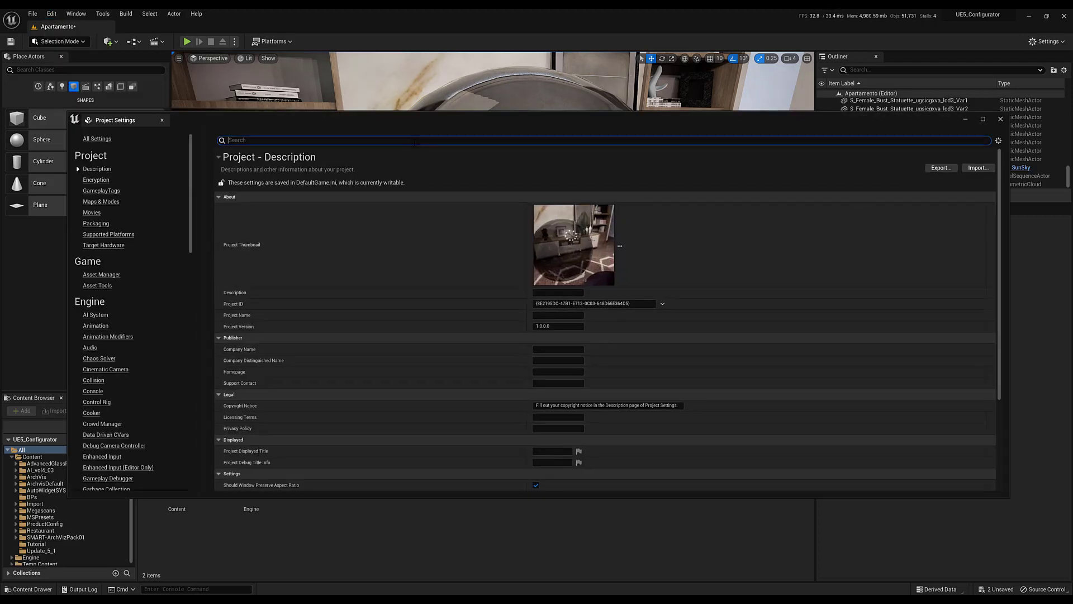
type("lumen")
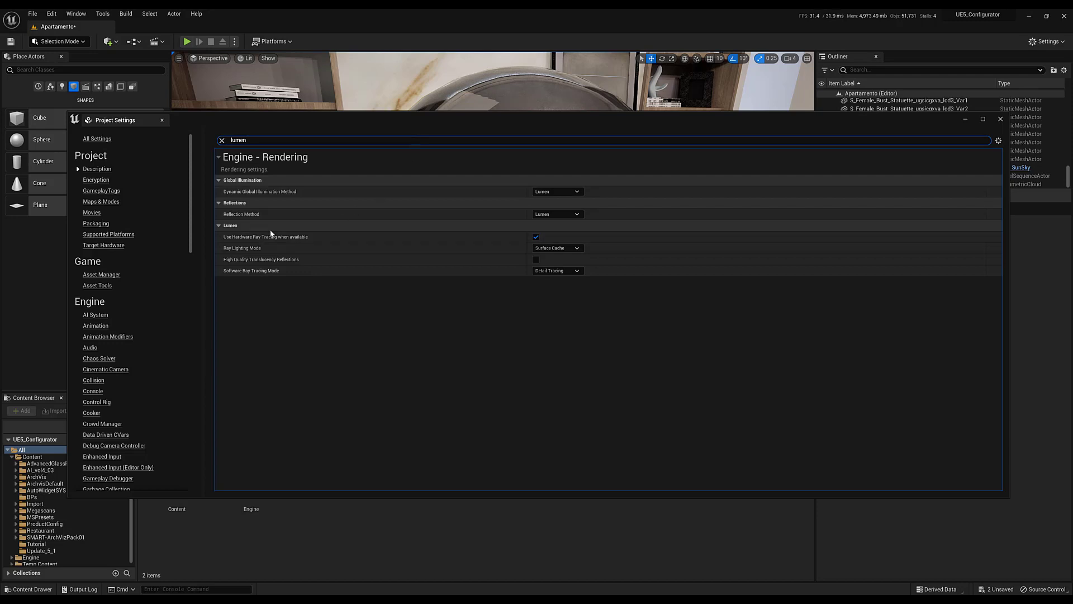
mouse_move(258, 262)
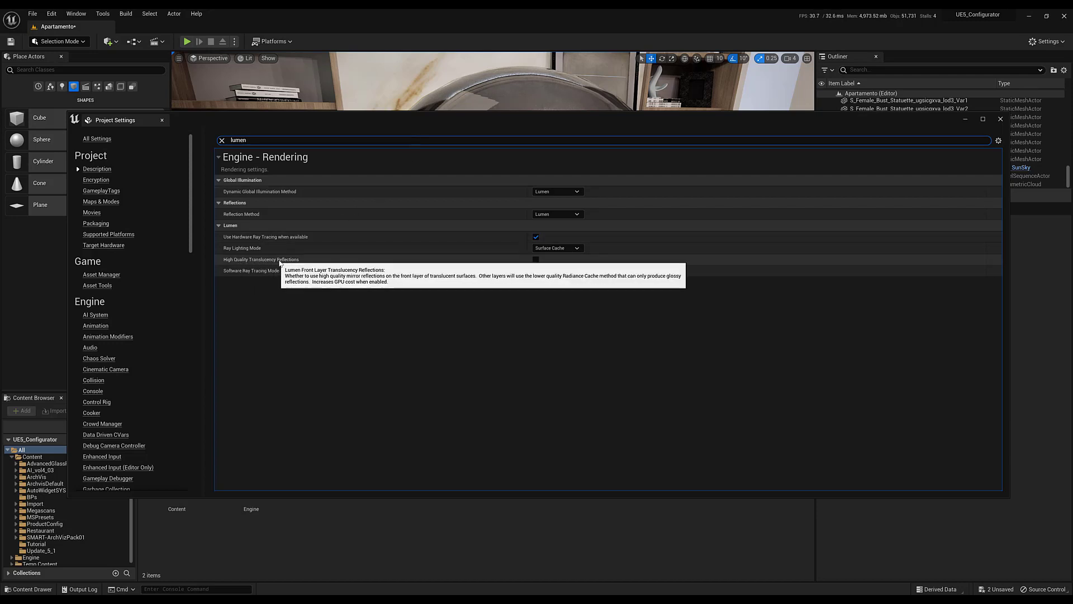
left_click(535, 260)
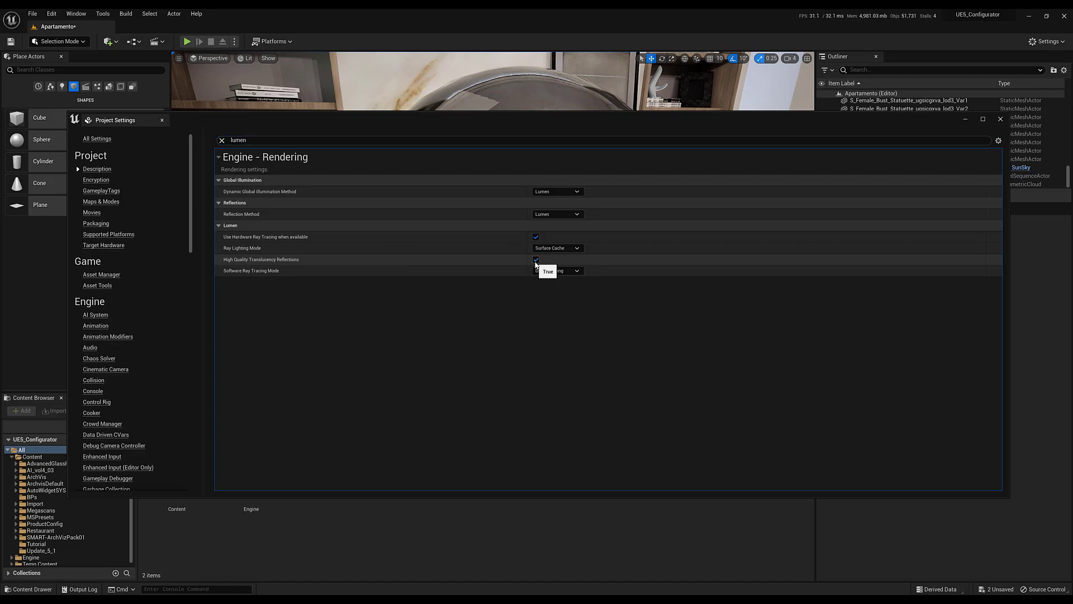
left_click(1002, 118)
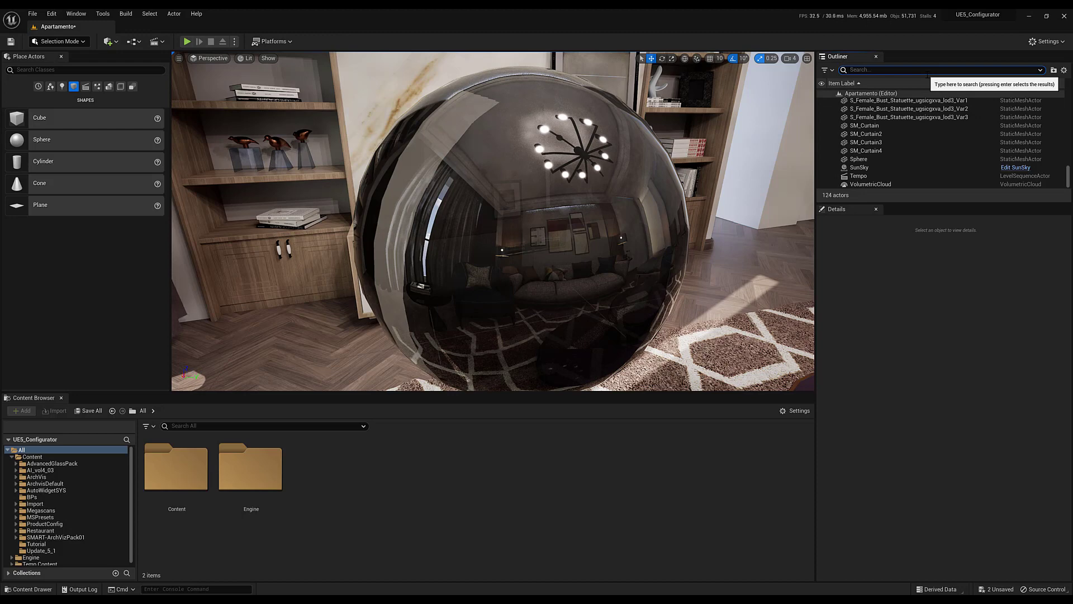
Select the PostProcessVolume and turn off its High Quality Translucency Reflections override to compare the sphere.
type("post")
key("Return")
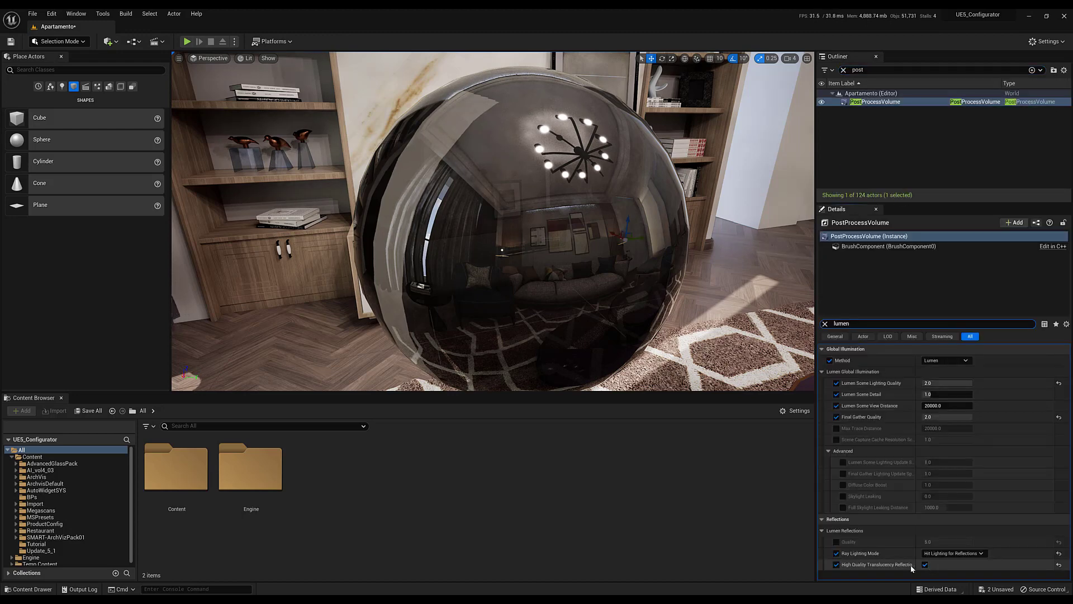
left_click(836, 563)
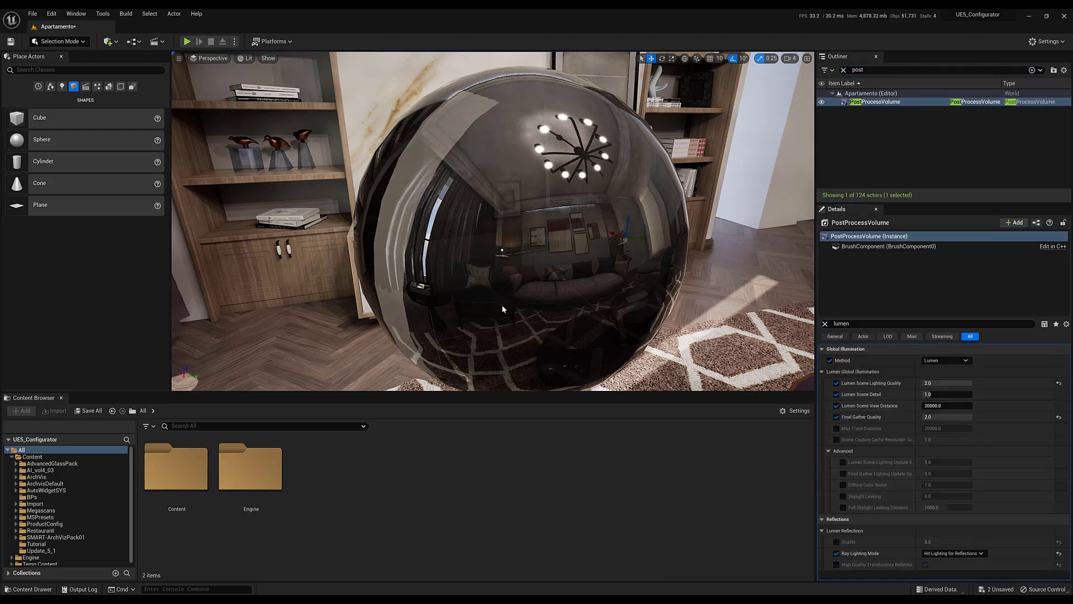
right_click_drag(503, 306, 506, 302)
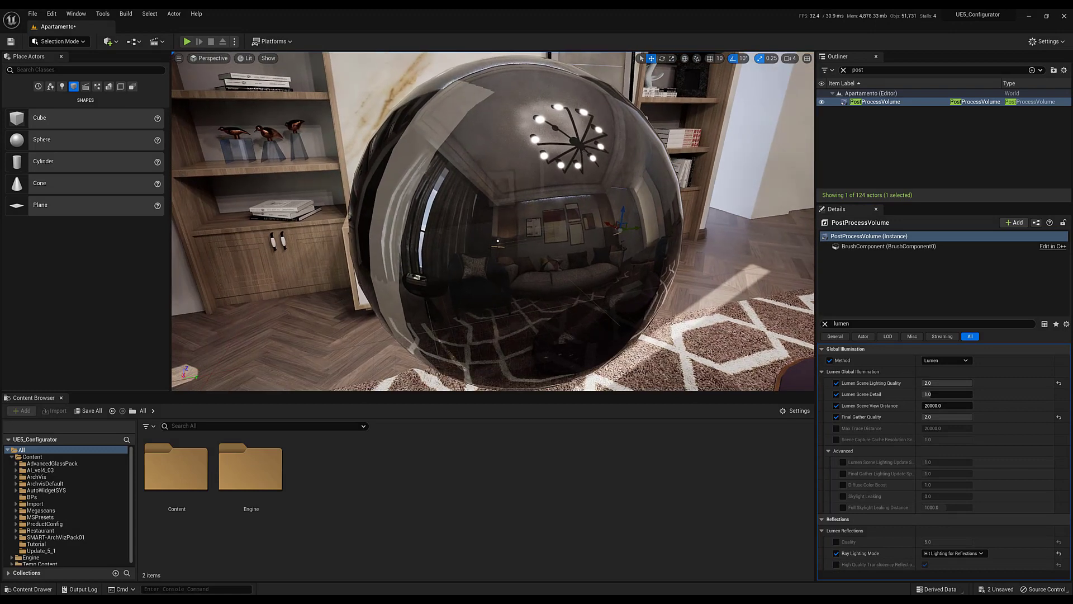
Re-enable the translucency reflections override, set its value off, then remove the override.
left_click(836, 564)
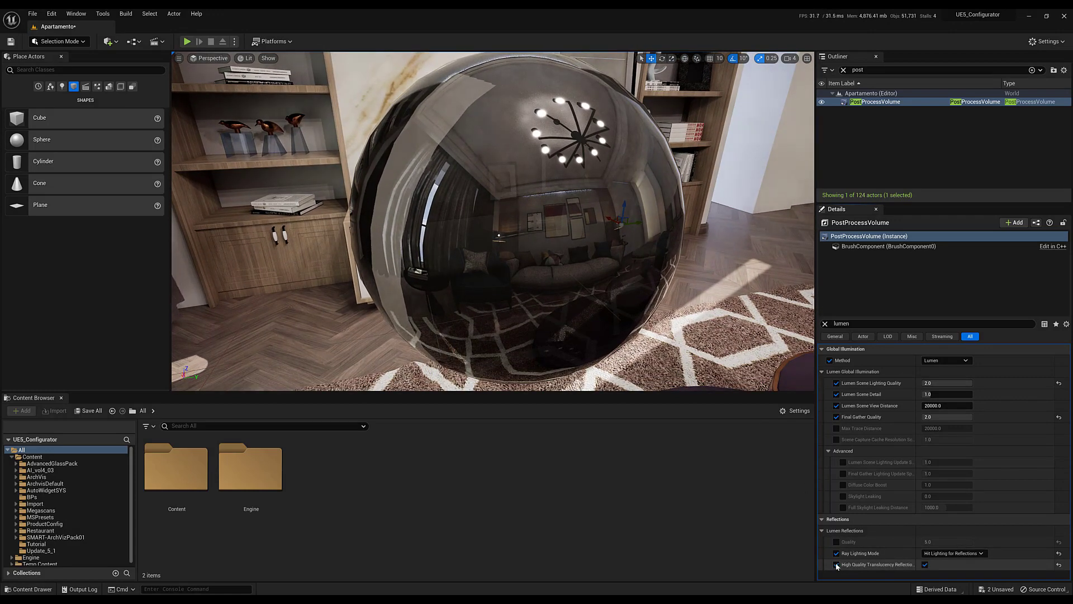
left_click(925, 564)
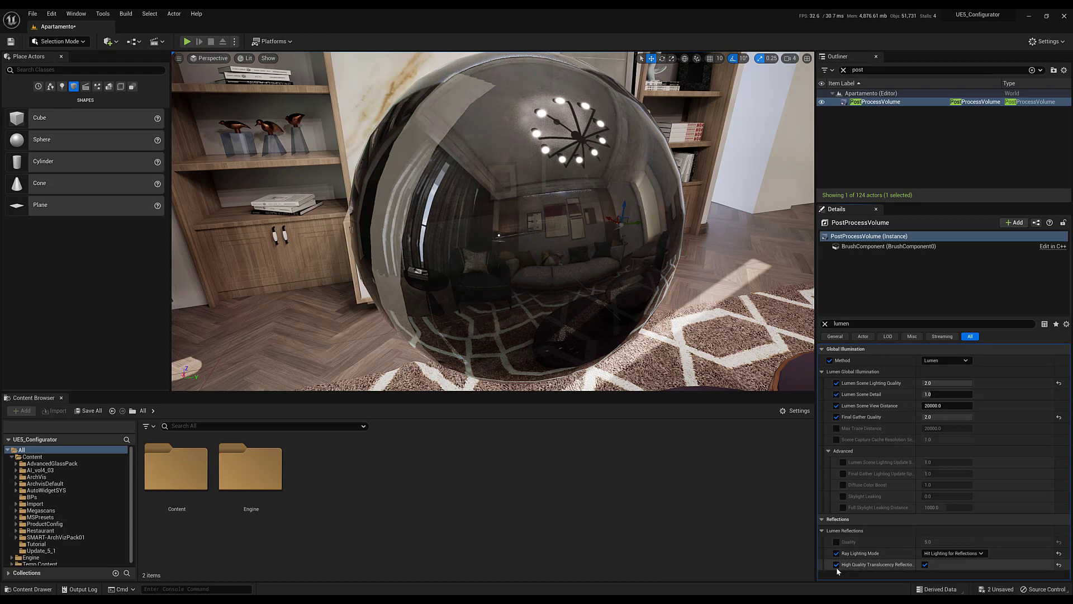
left_click(836, 565)
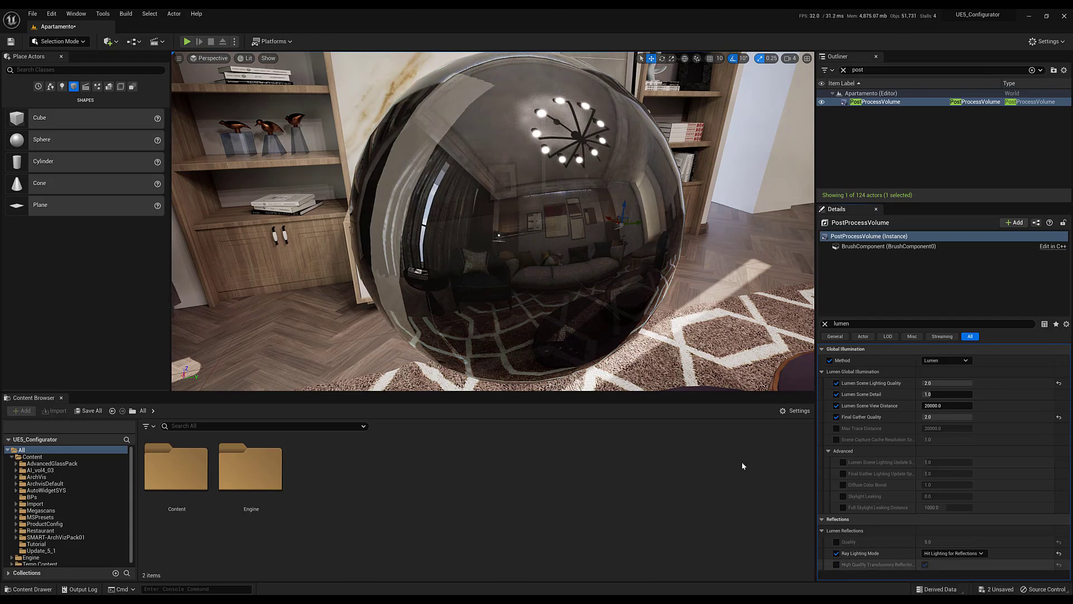